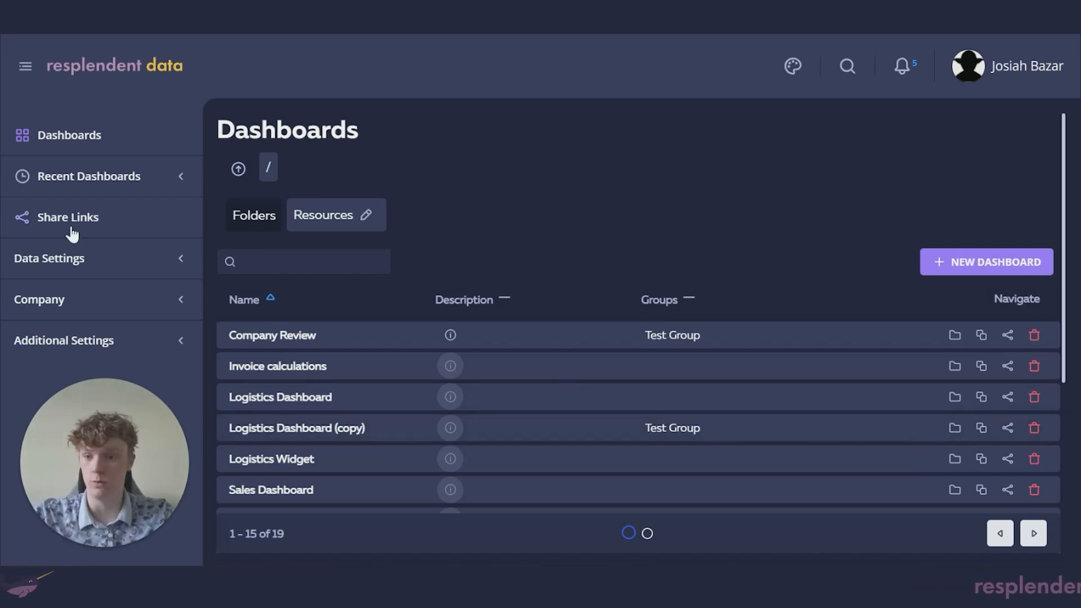
Step: Start adding a new dataset from the Datasets page under Data Settings
{"action": "left_click", "coordinate": [63, 266]}
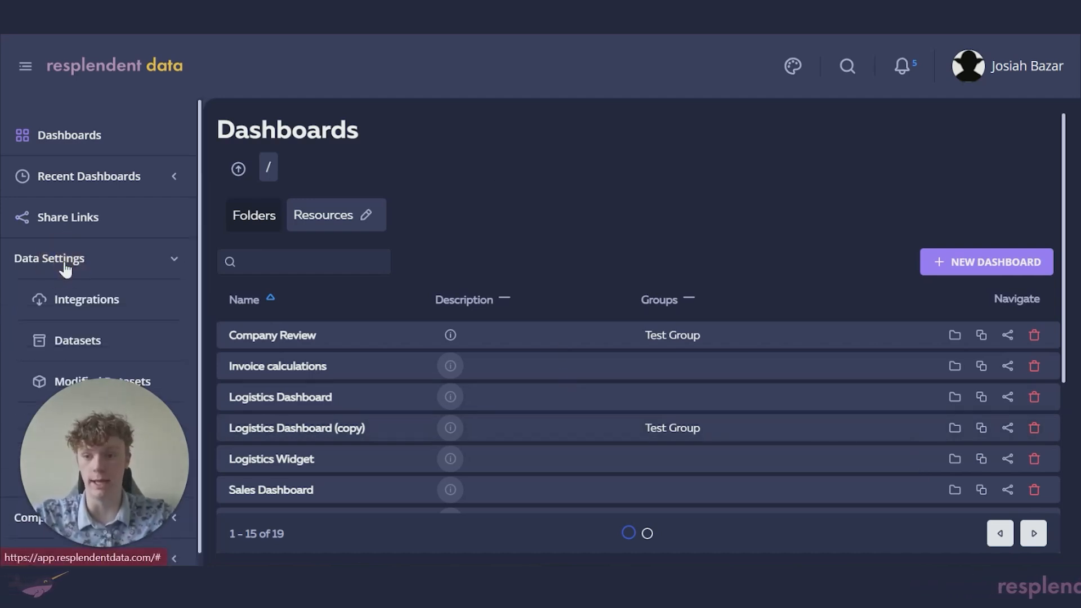
{"action": "left_click", "coordinate": [92, 345]}
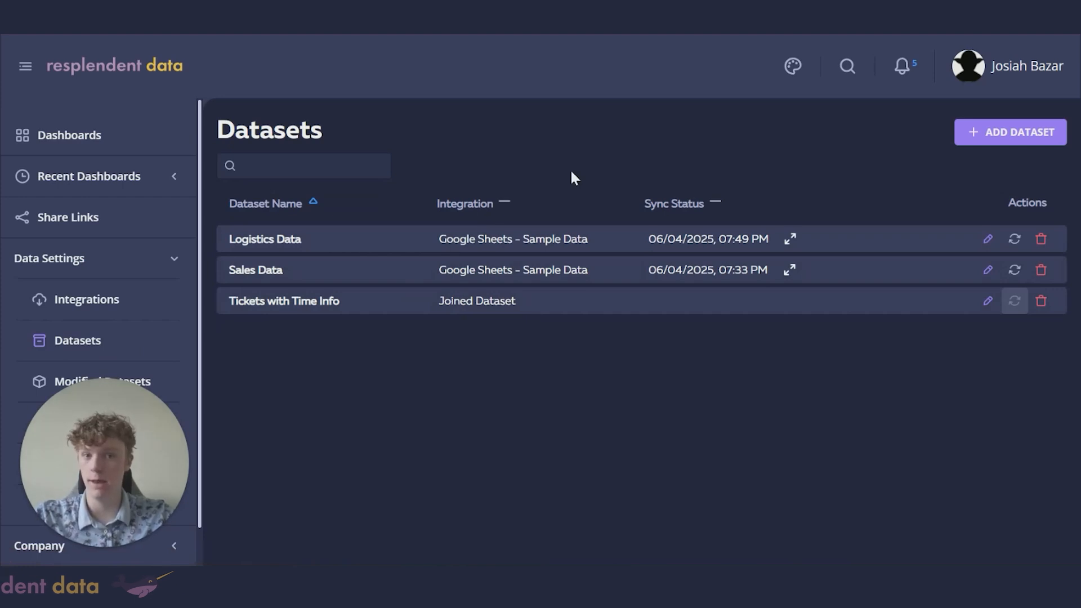
{"action": "left_click", "coordinate": [1011, 142]}
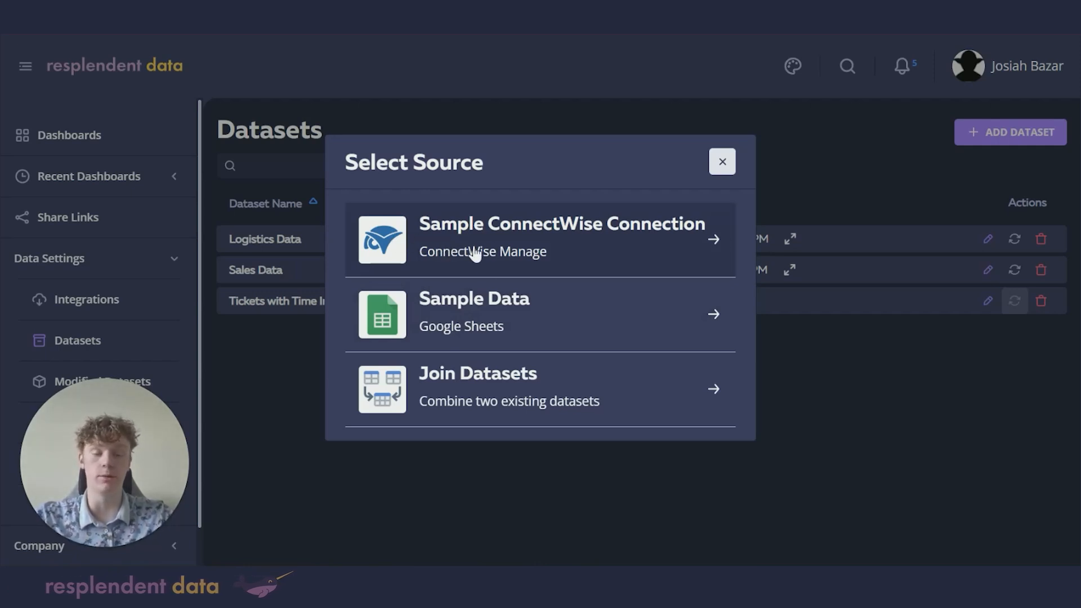
Step: Load the Tickets table from the Sample ConnectWise Connection, found by filtering for 'ticket'
{"action": "left_click", "coordinate": [513, 249]}
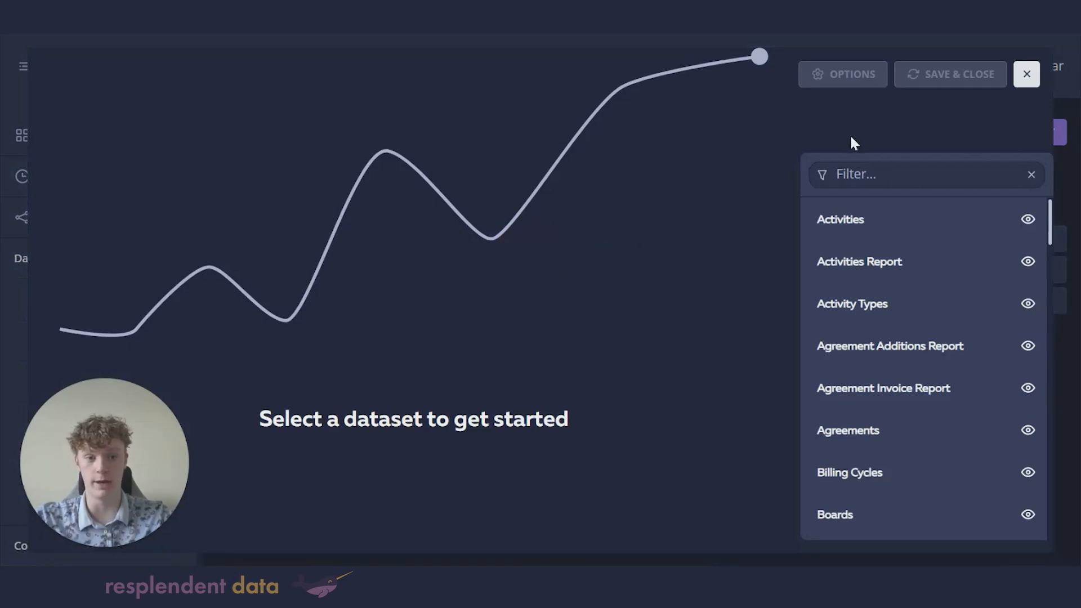
{"action": "left_click", "coordinate": [897, 174]}
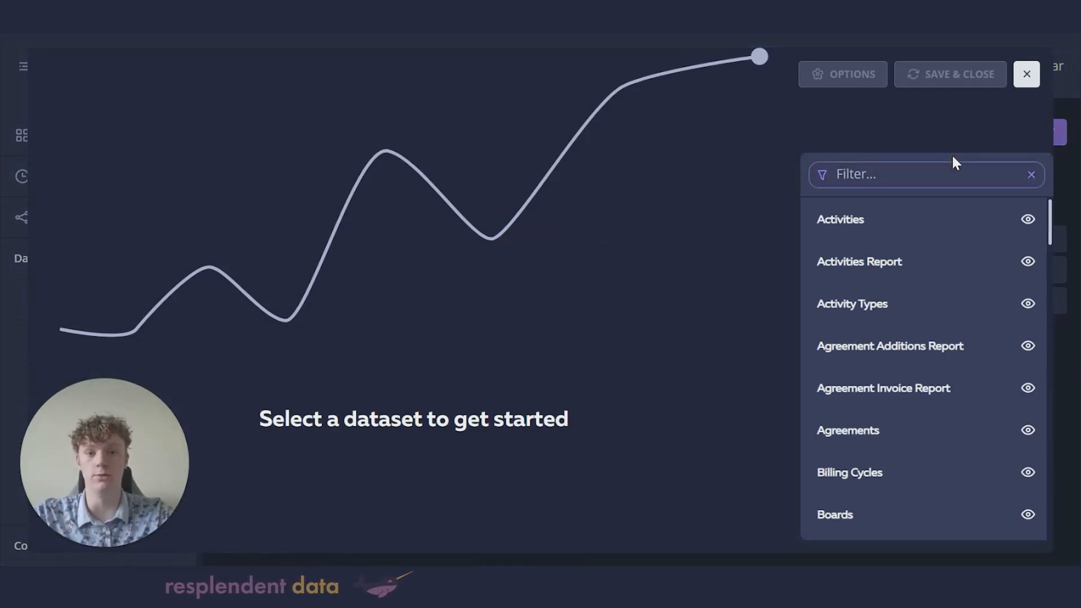
{"action": "type", "text": "ticket"}
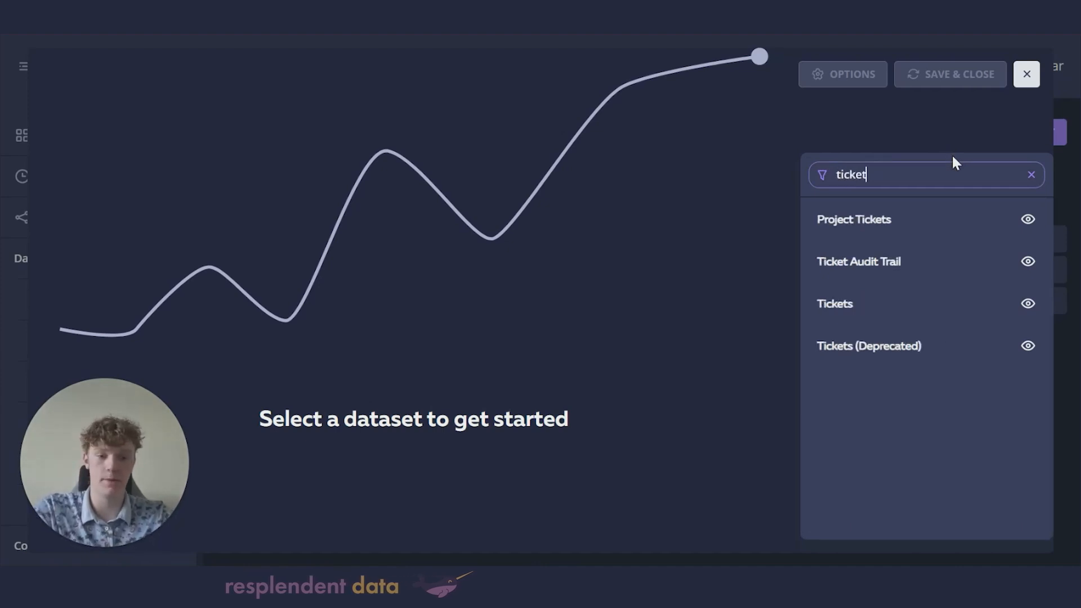
{"action": "left_click", "coordinate": [833, 305]}
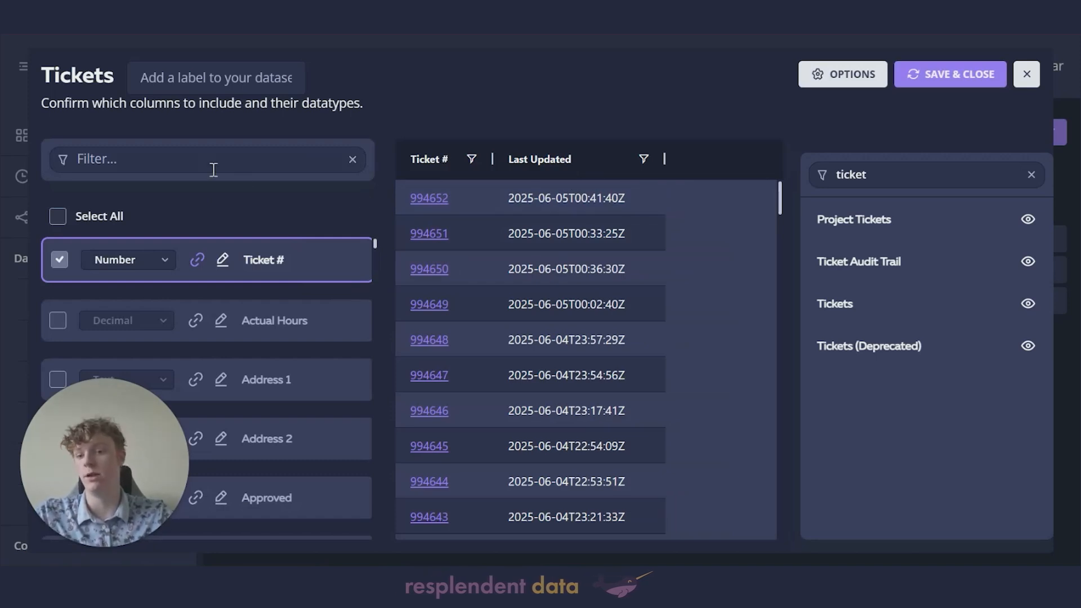
Step: Include the Priority name column, found by filtering columns for 'prio'
{"action": "left_click", "coordinate": [163, 159]}
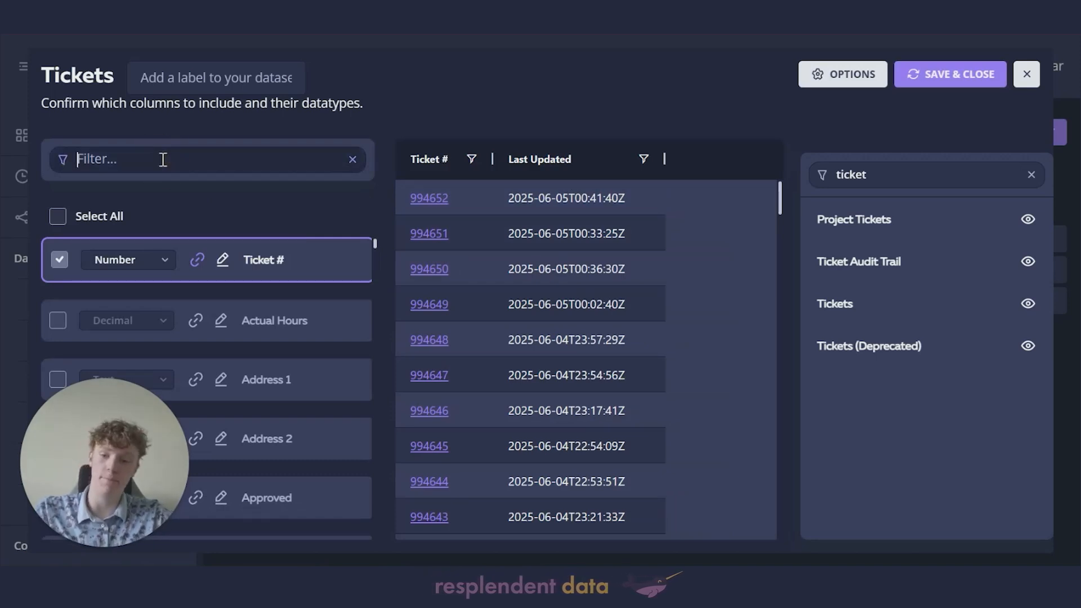
{"action": "type", "text": "prio"}
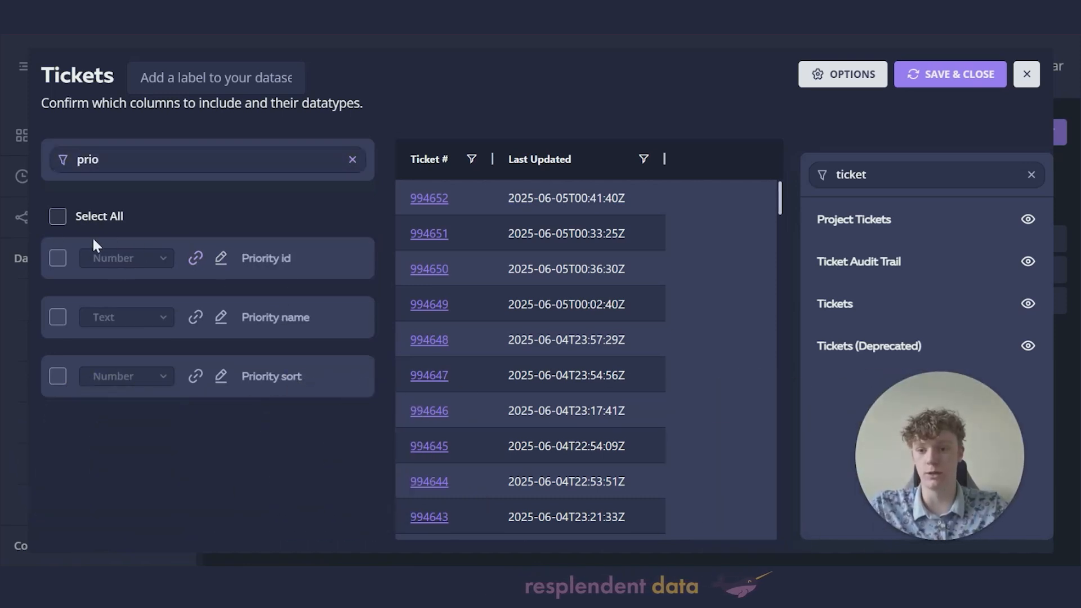
{"action": "left_click", "coordinate": [58, 316]}
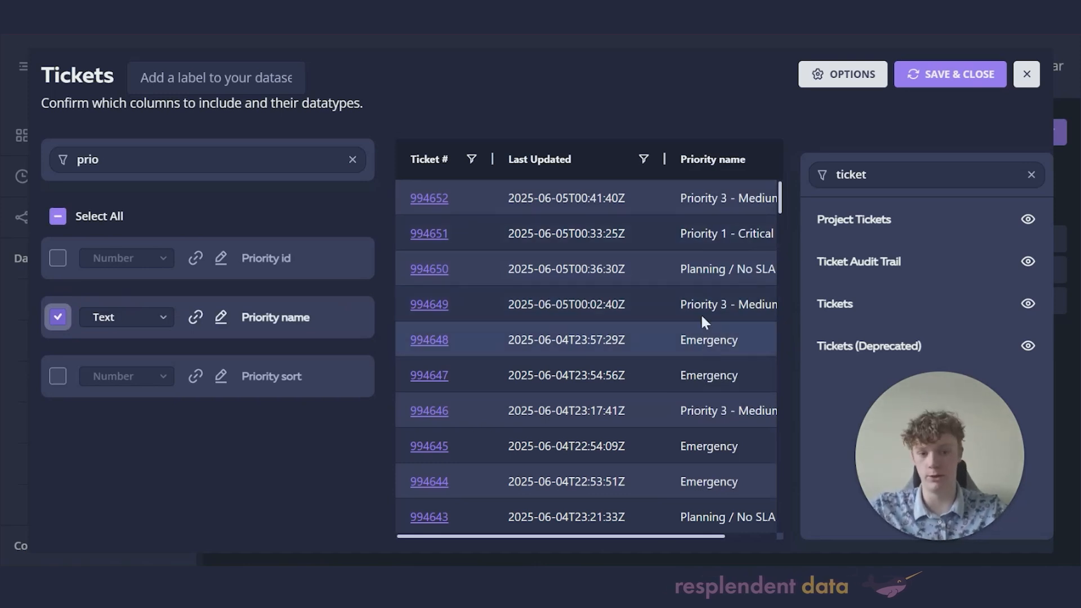
{"action": "scroll", "coordinate": [640, 387], "scroll_direction": "down", "scroll_amount": 2}
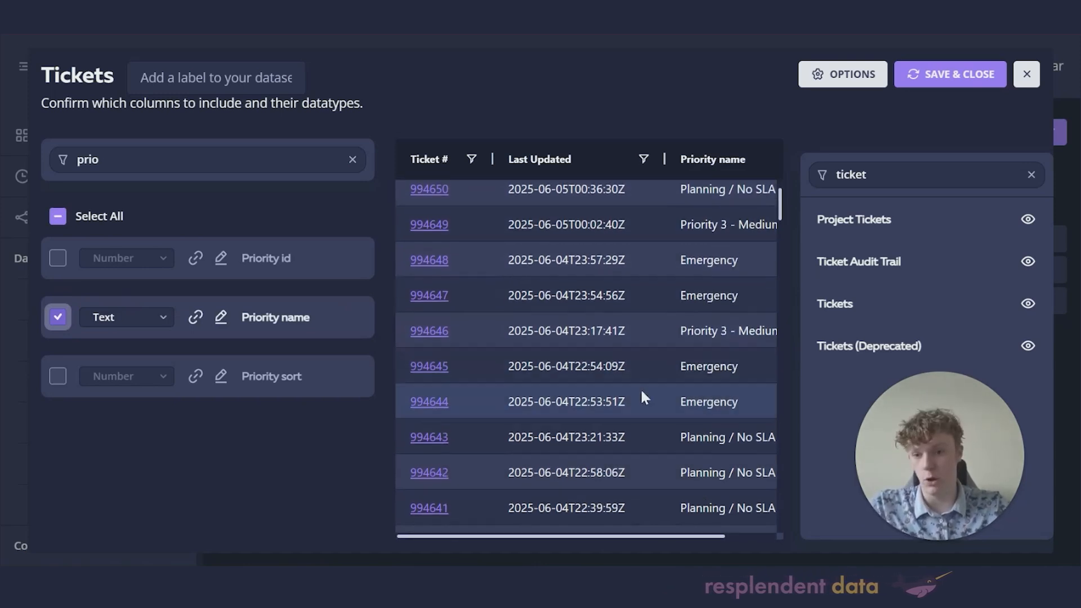
{"action": "scroll", "coordinate": [633, 384], "scroll_direction": "up", "scroll_amount": 2}
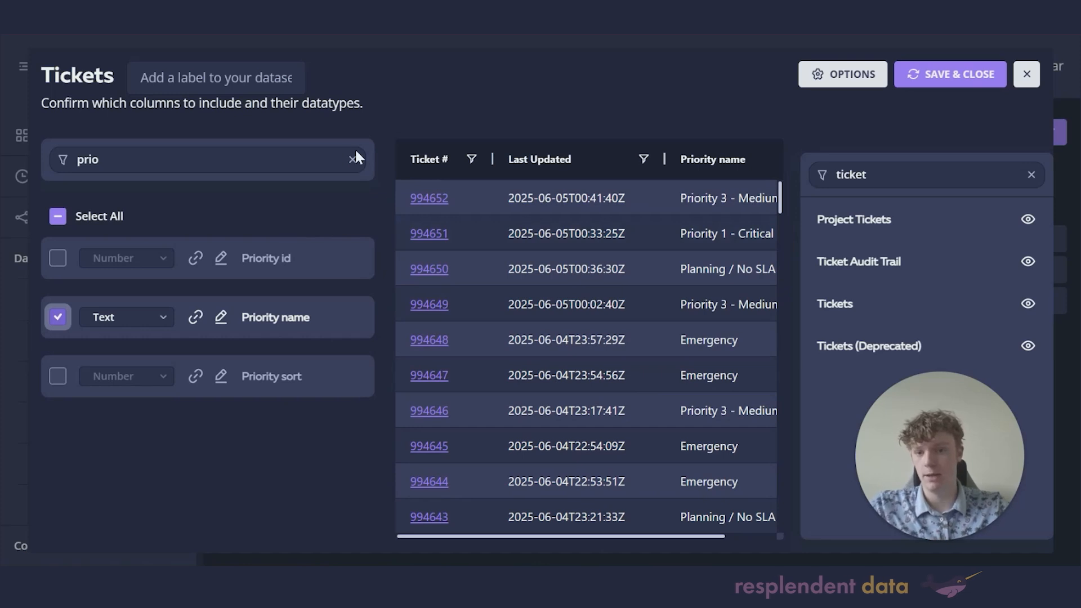
Step: Clear the column filter and include the Owner name column, found by searching 'owner'
{"action": "left_click", "coordinate": [304, 164]}
{"action": "left_click", "coordinate": [258, 160]}
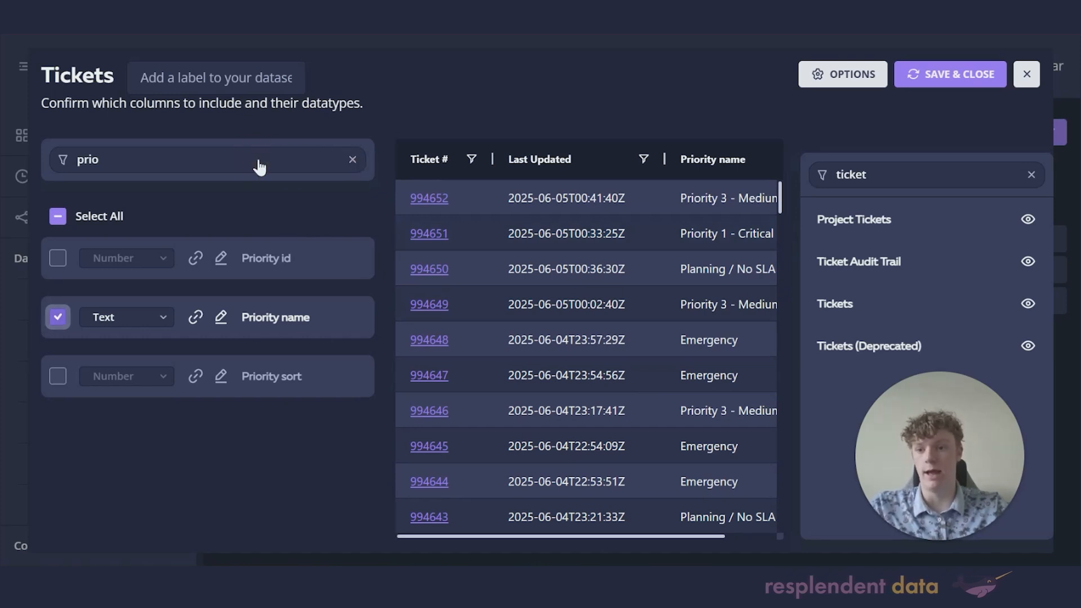
{"action": "key", "text": "ctrl+a"}
{"action": "key", "text": "BackSpace"}
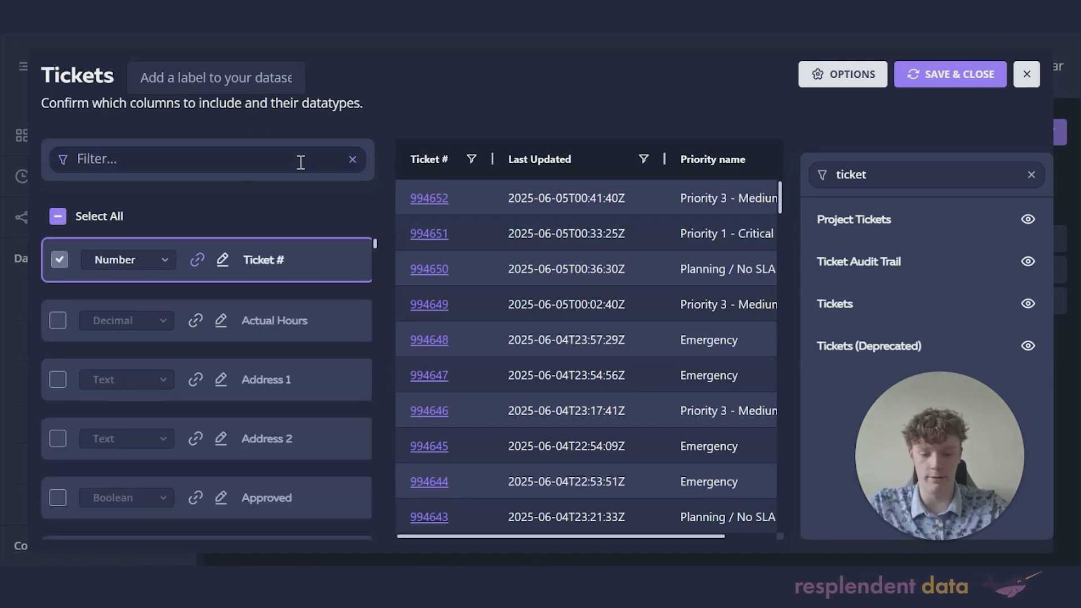
{"action": "type", "text": "owner"}
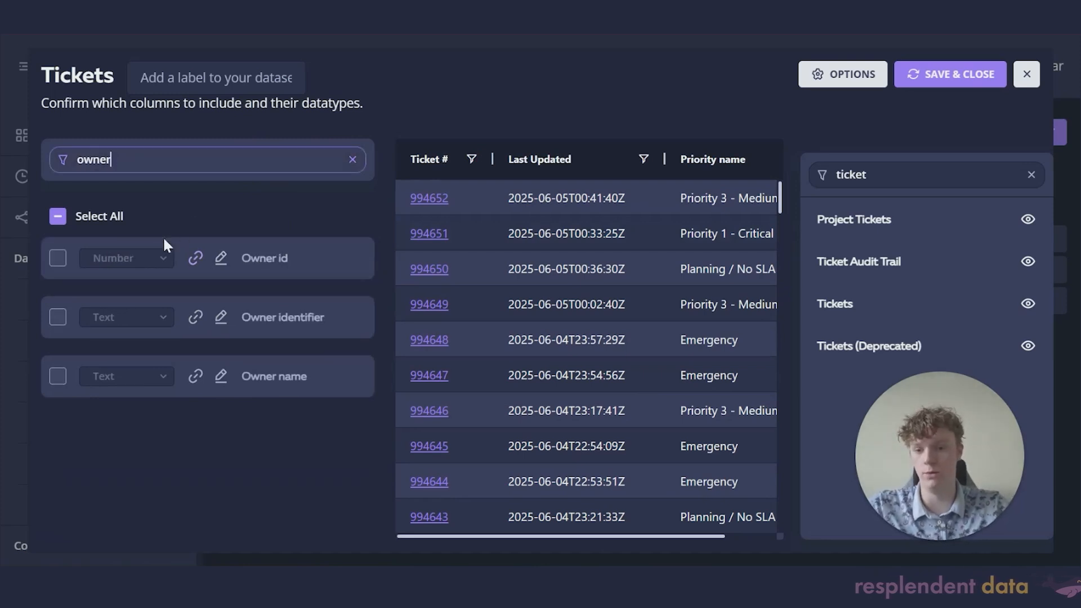
{"action": "left_click", "coordinate": [58, 376]}
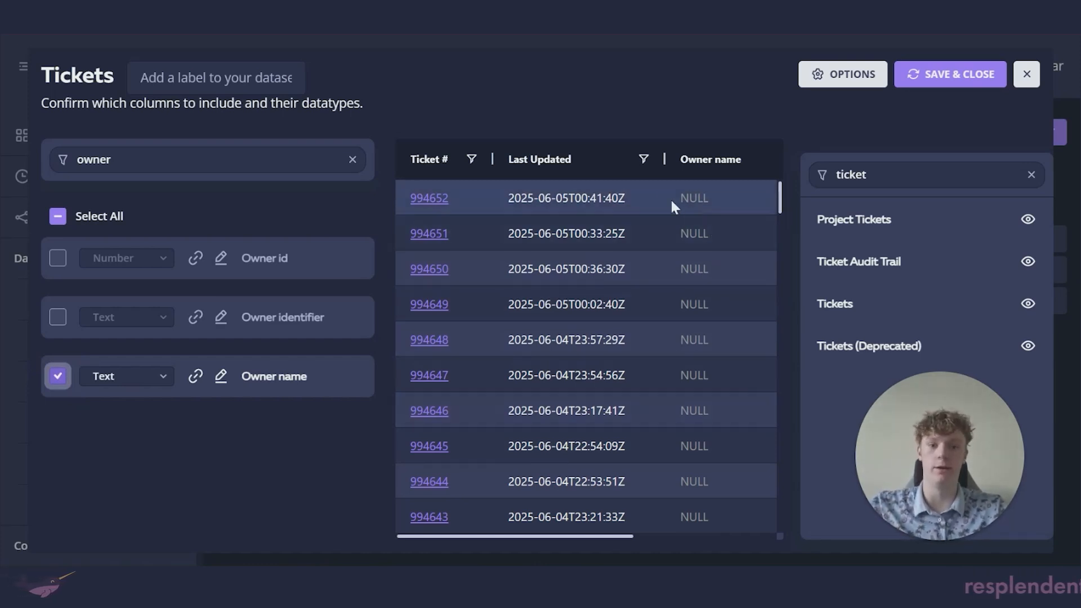
Step: Save the Tickets dataset, then start a new modified dataset from Modified Datasets
{"action": "left_click", "coordinate": [952, 77]}
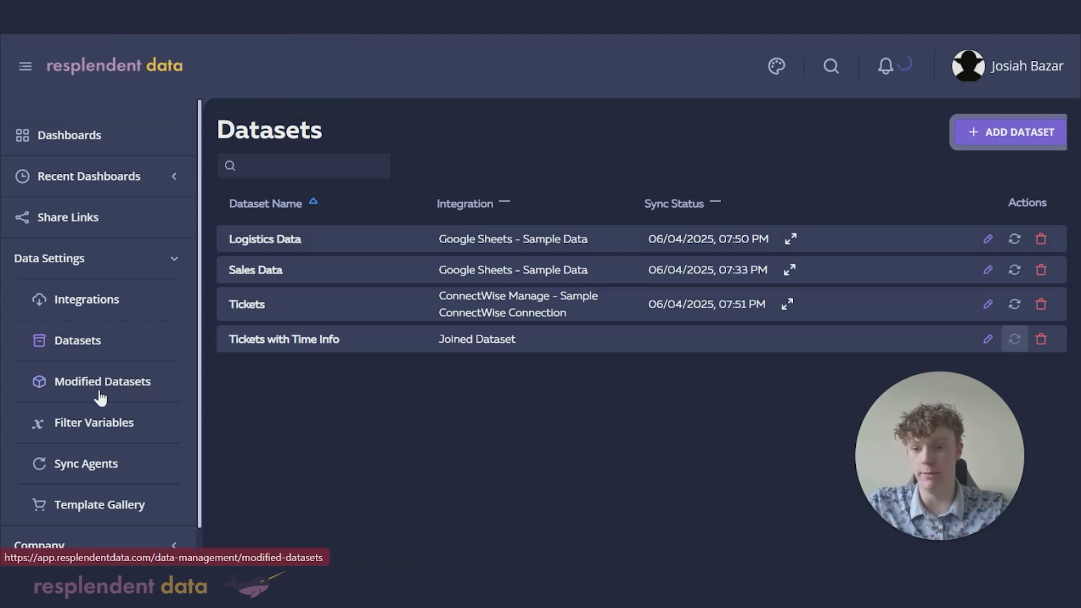
{"action": "left_click", "coordinate": [82, 386]}
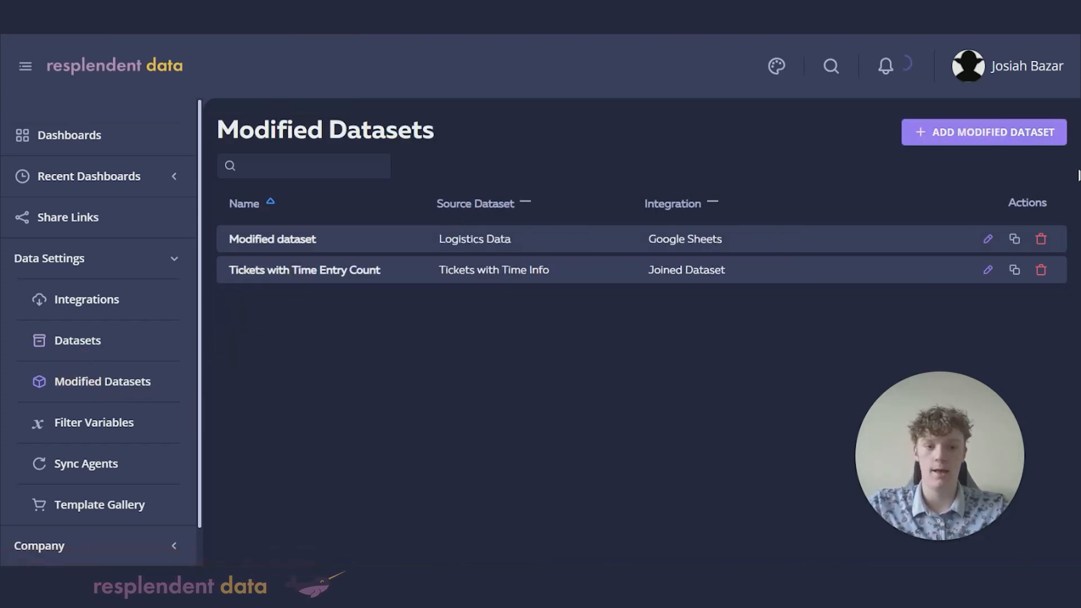
{"action": "left_click", "coordinate": [950, 147]}
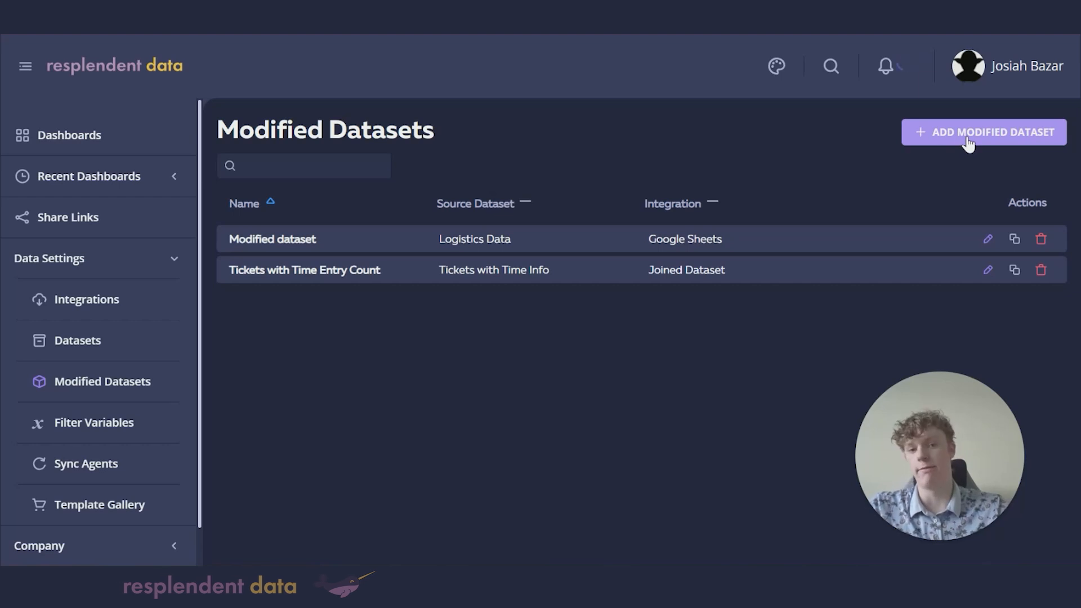
{"action": "left_click", "coordinate": [967, 140]}
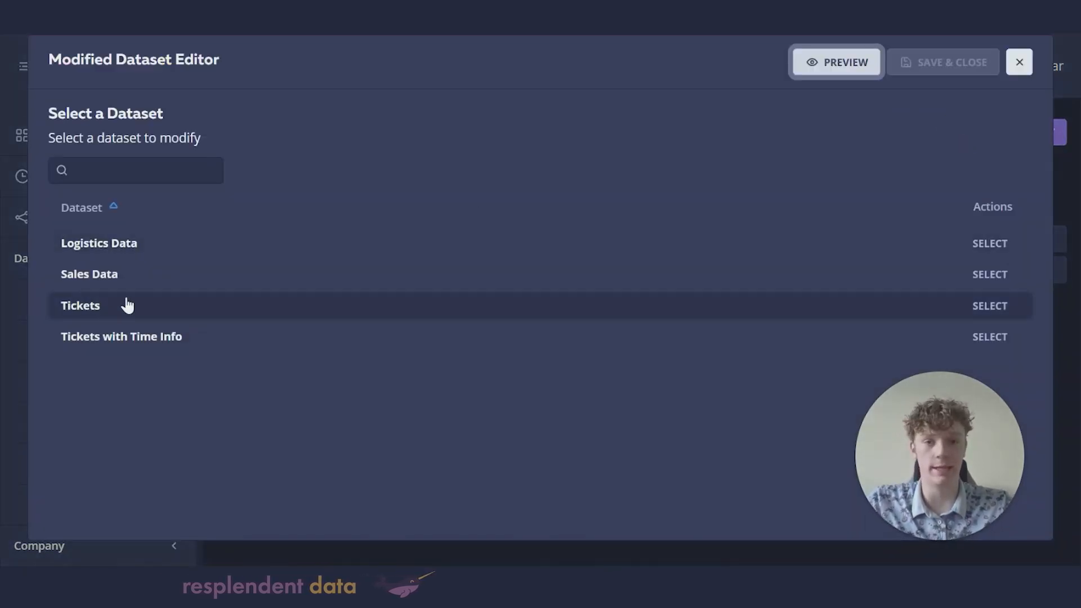
Step: Choose Tickets as the base dataset and preview its 2,000 rows
{"action": "left_click", "coordinate": [127, 309]}
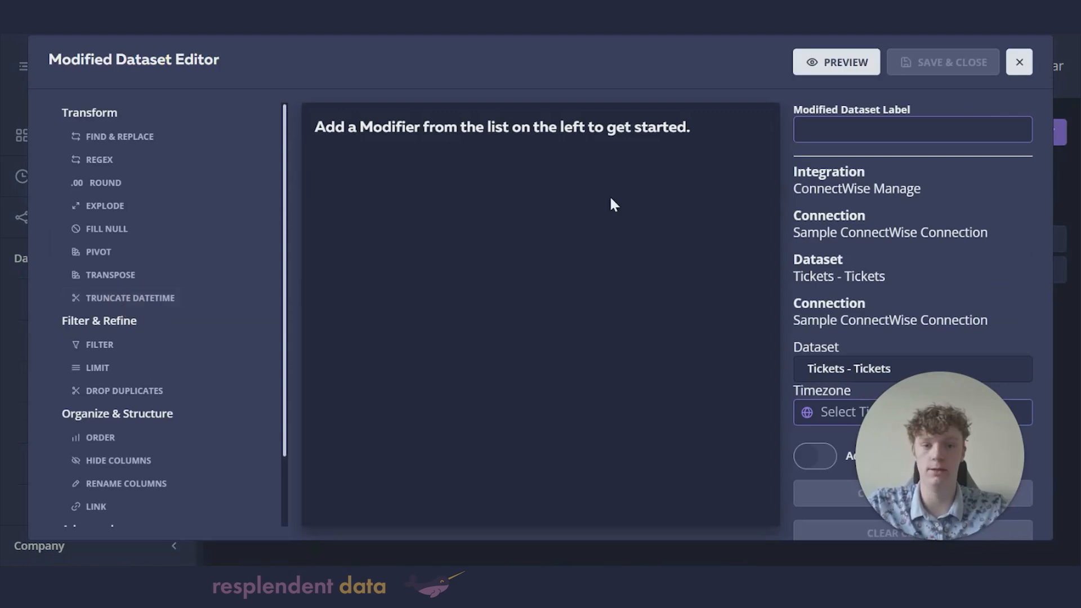
{"action": "left_click", "coordinate": [839, 63]}
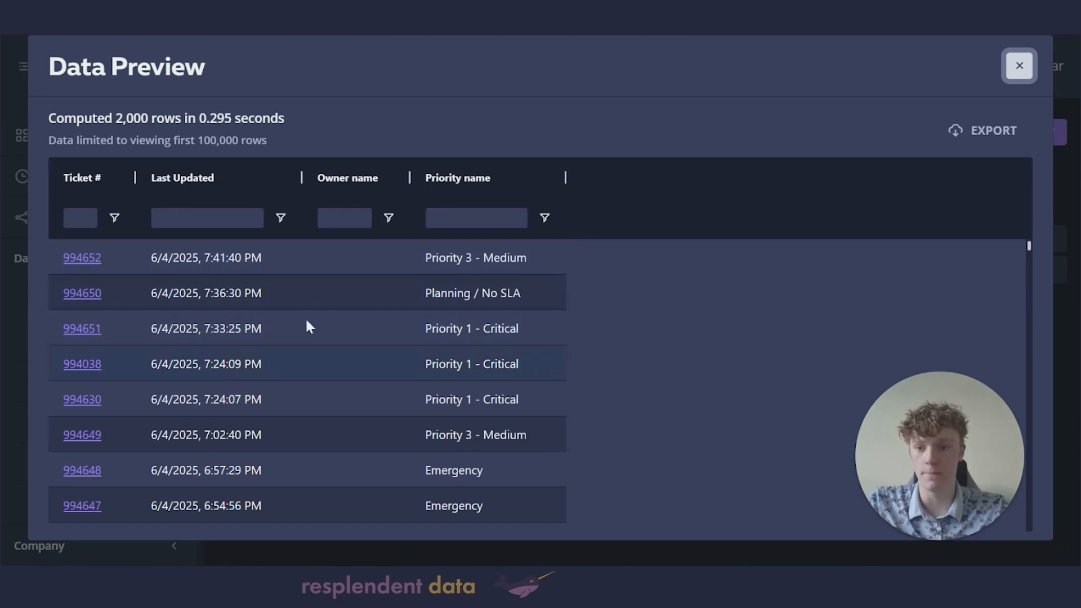
{"action": "left_click", "coordinate": [1019, 65]}
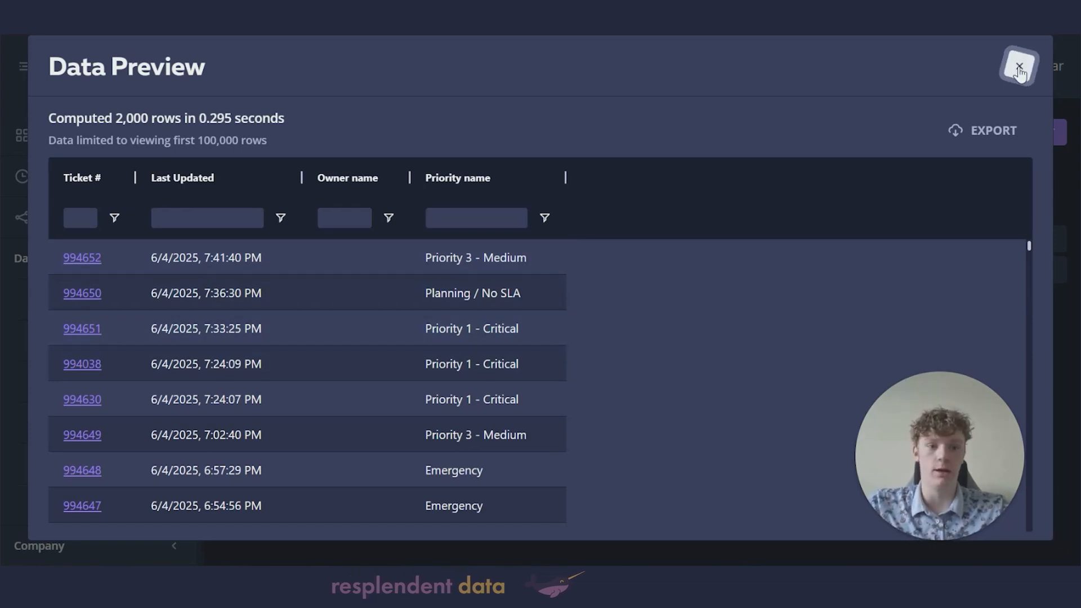
{"action": "scroll", "coordinate": [150, 348], "scroll_direction": "down", "scroll_amount": 2}
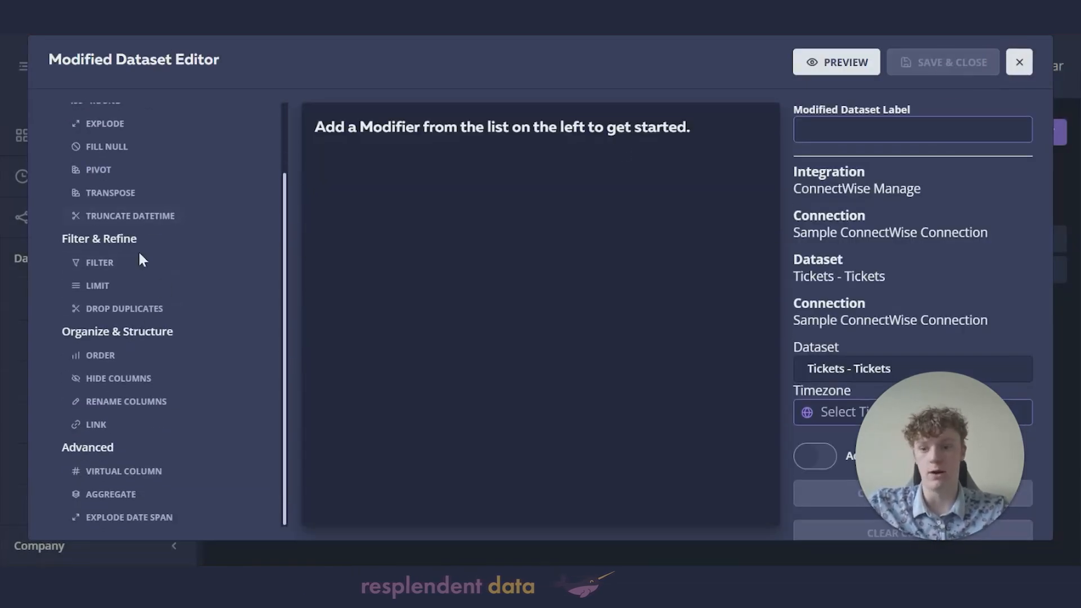
{"action": "scroll", "coordinate": [156, 351], "scroll_direction": "up", "scroll_amount": 2}
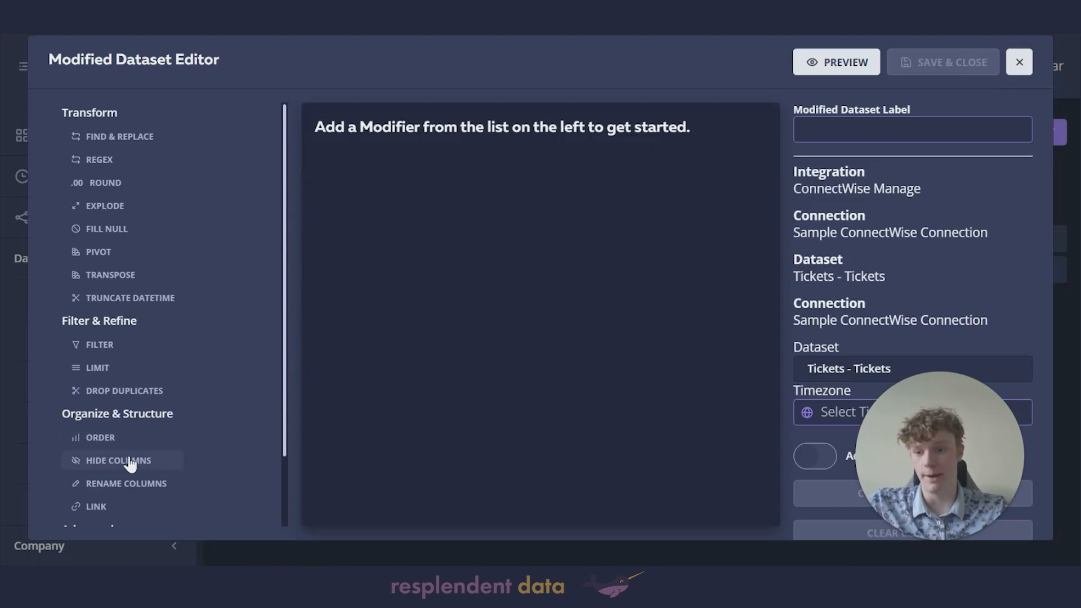
Step: Add an Order modifier sorting by Last Updated, newest first, and preview the result
{"action": "left_click", "coordinate": [111, 445]}
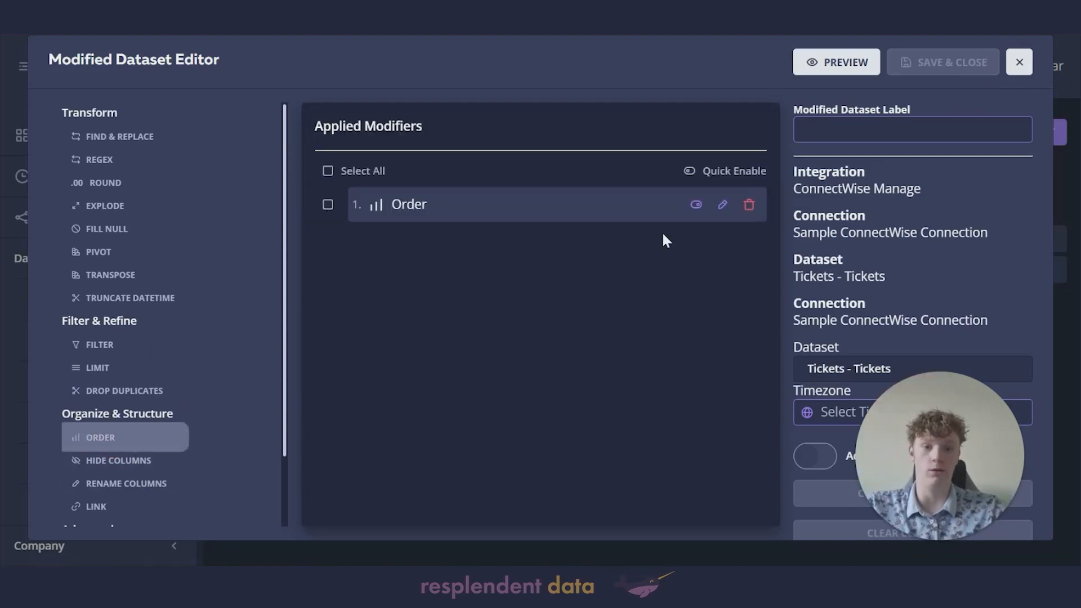
{"action": "left_click", "coordinate": [723, 205]}
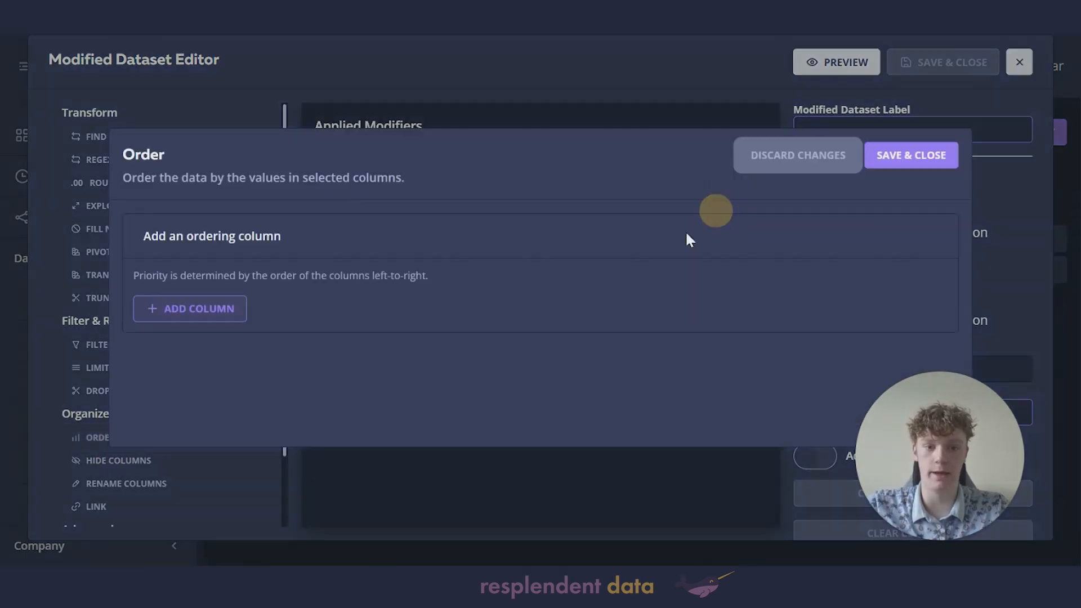
{"action": "left_click", "coordinate": [204, 318]}
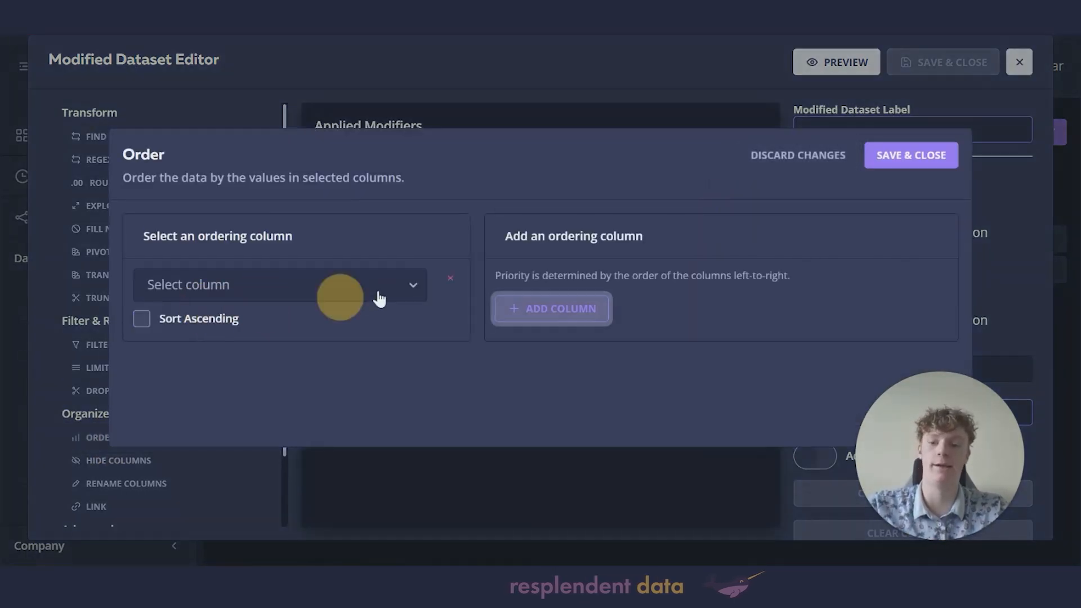
{"action": "left_click", "coordinate": [381, 294]}
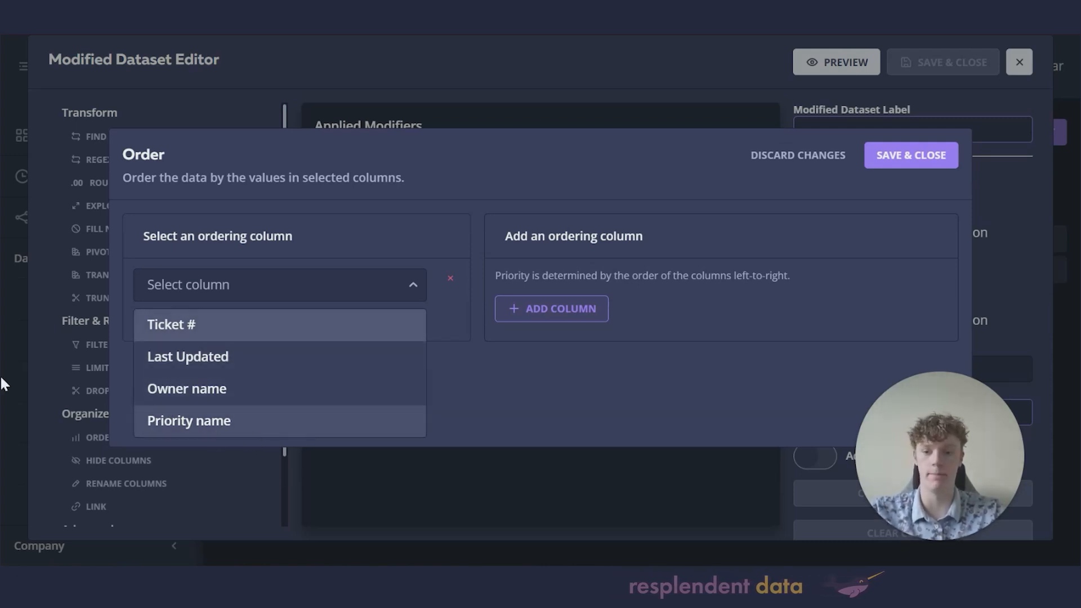
{"action": "left_click", "coordinate": [203, 363]}
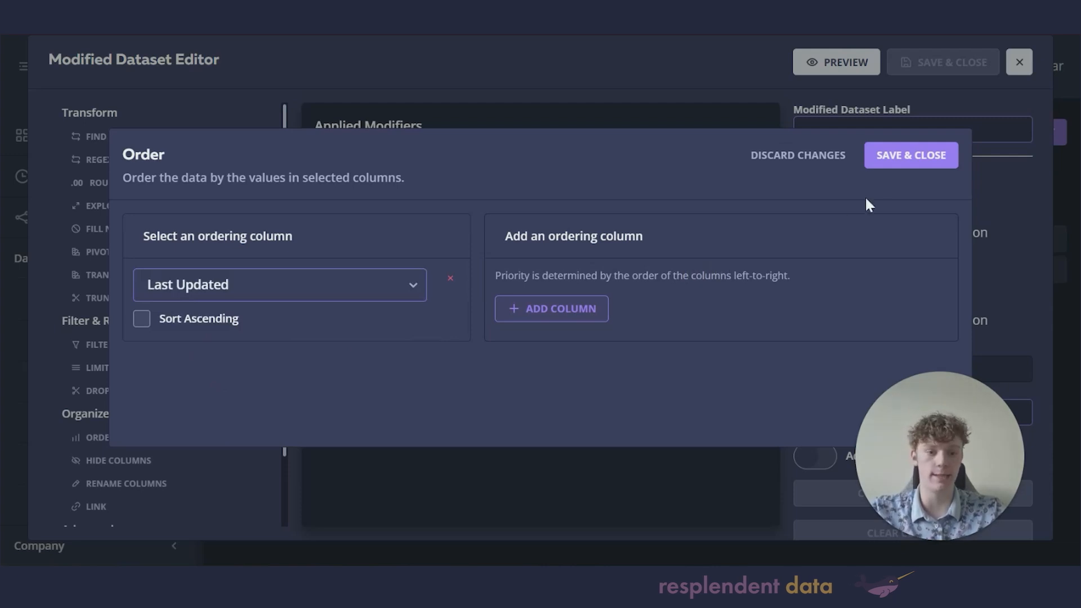
{"action": "left_click", "coordinate": [911, 157]}
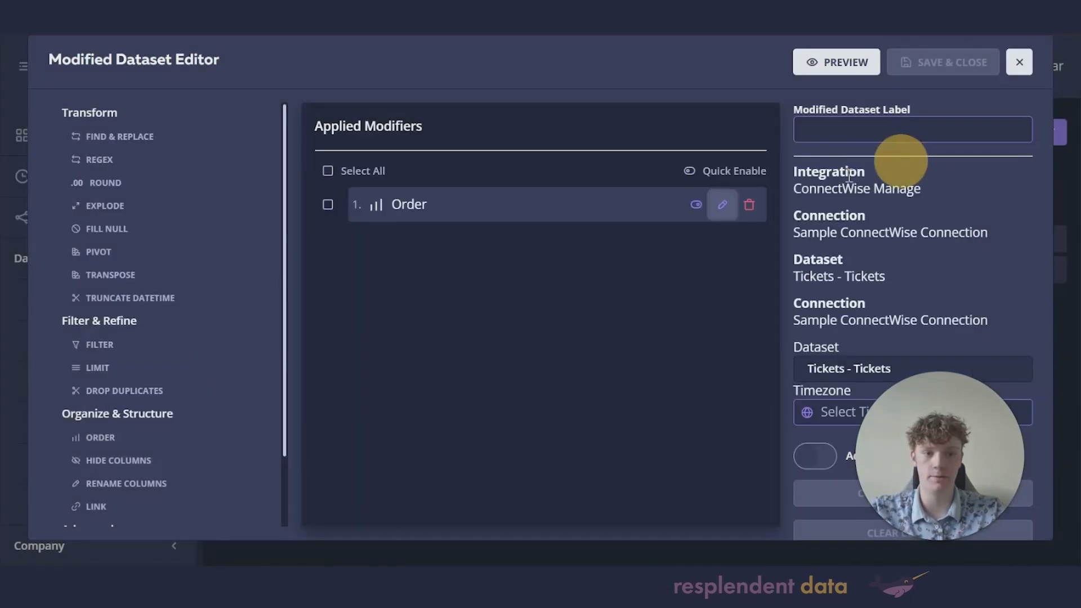
{"action": "left_click", "coordinate": [839, 70]}
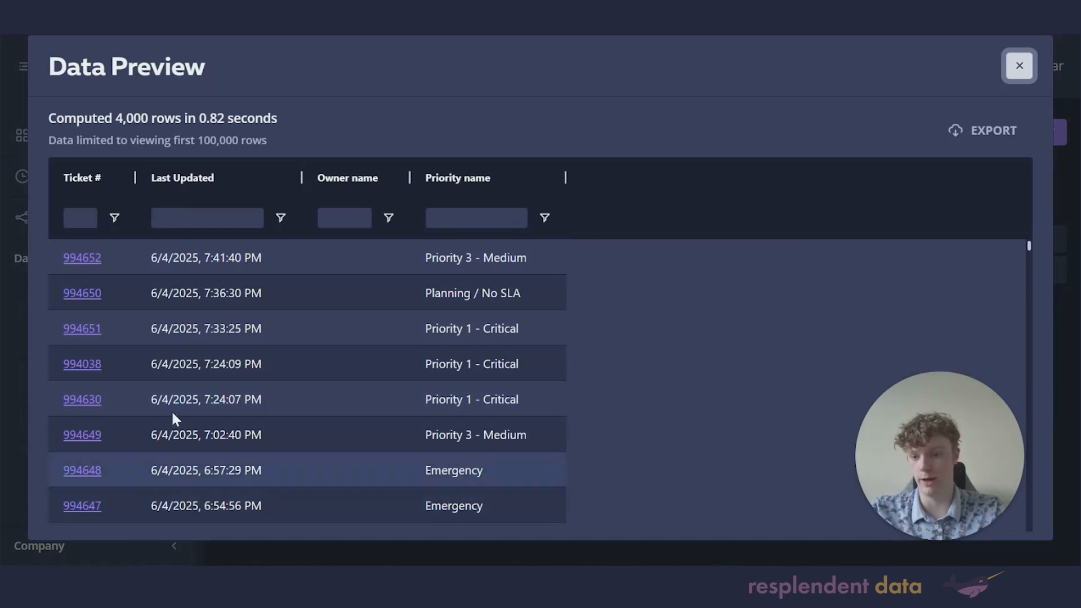
{"action": "left_click", "coordinate": [1020, 65]}
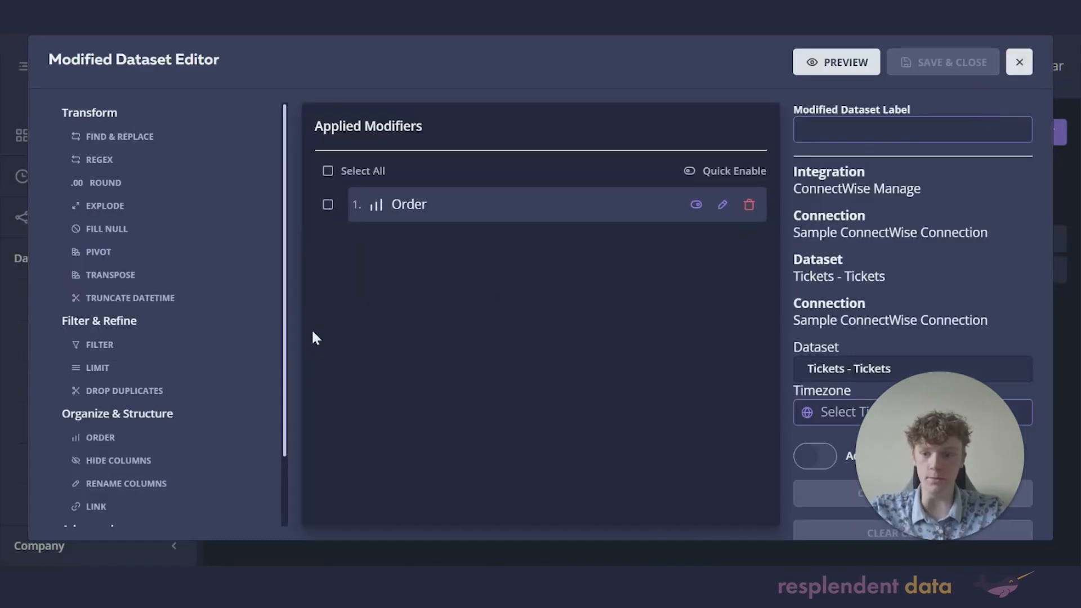
Step: Add a Drop Duplicates modifier checking only Ticket #, keeping the first row per ticket
{"action": "left_click", "coordinate": [138, 392]}
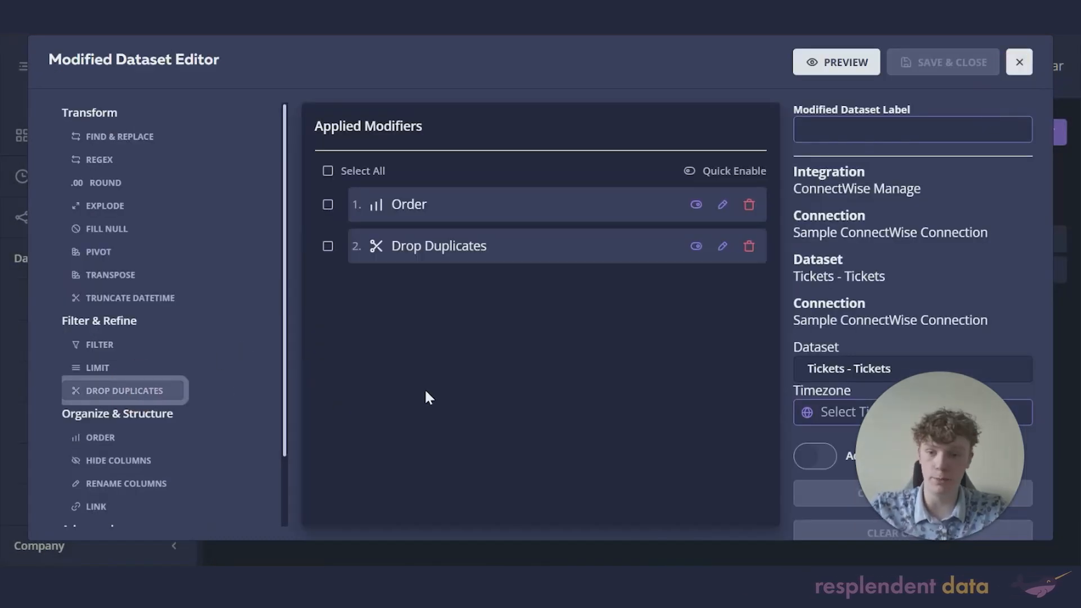
{"action": "left_click", "coordinate": [723, 248]}
{"action": "left_click", "coordinate": [225, 304]}
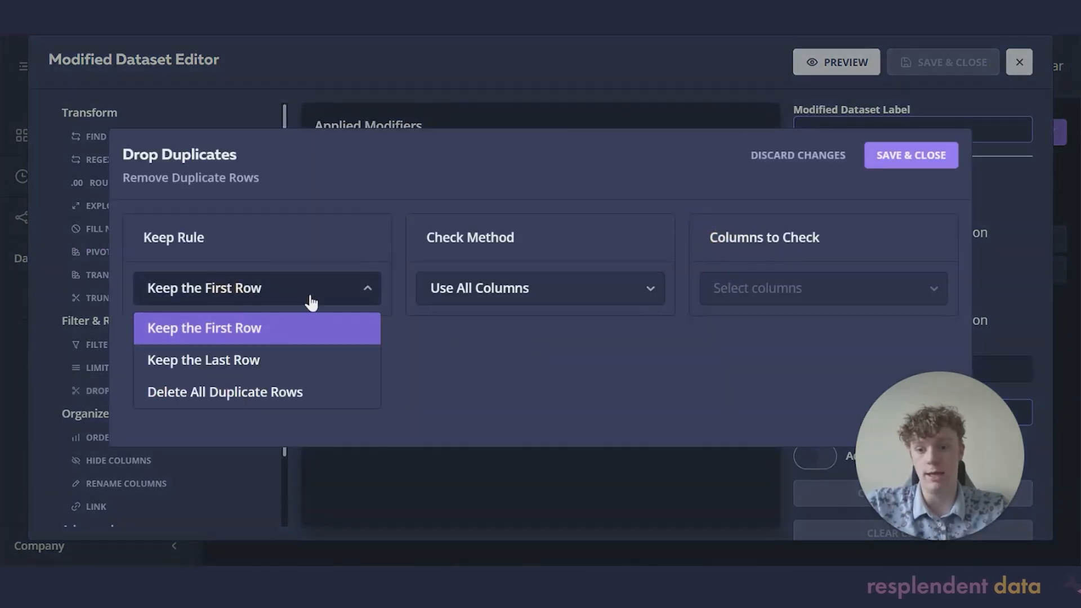
{"action": "left_click", "coordinate": [521, 292]}
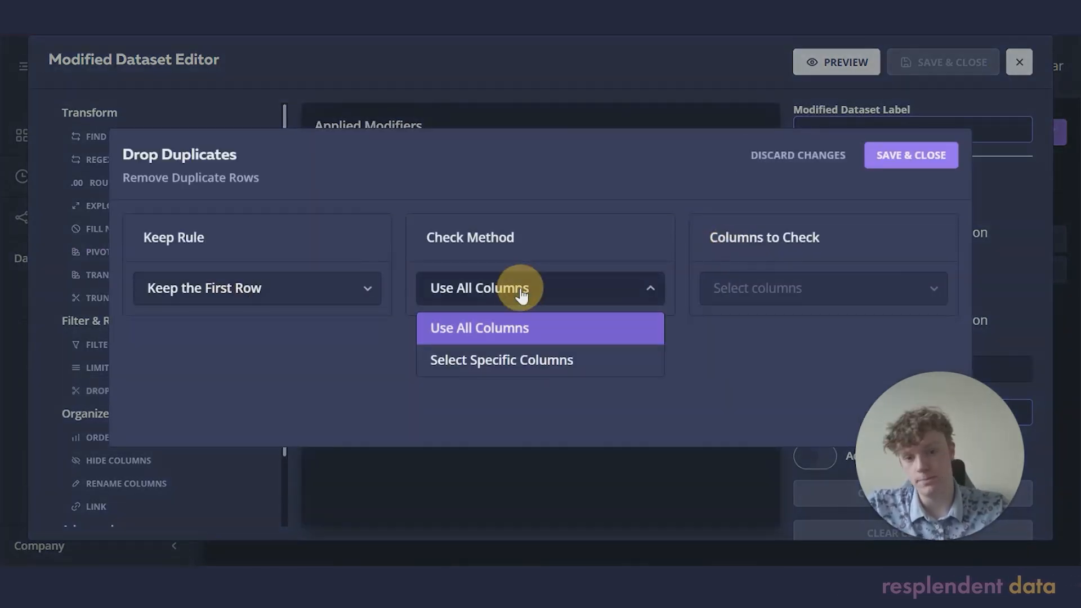
{"action": "left_click", "coordinate": [510, 367]}
{"action": "left_click", "coordinate": [783, 298]}
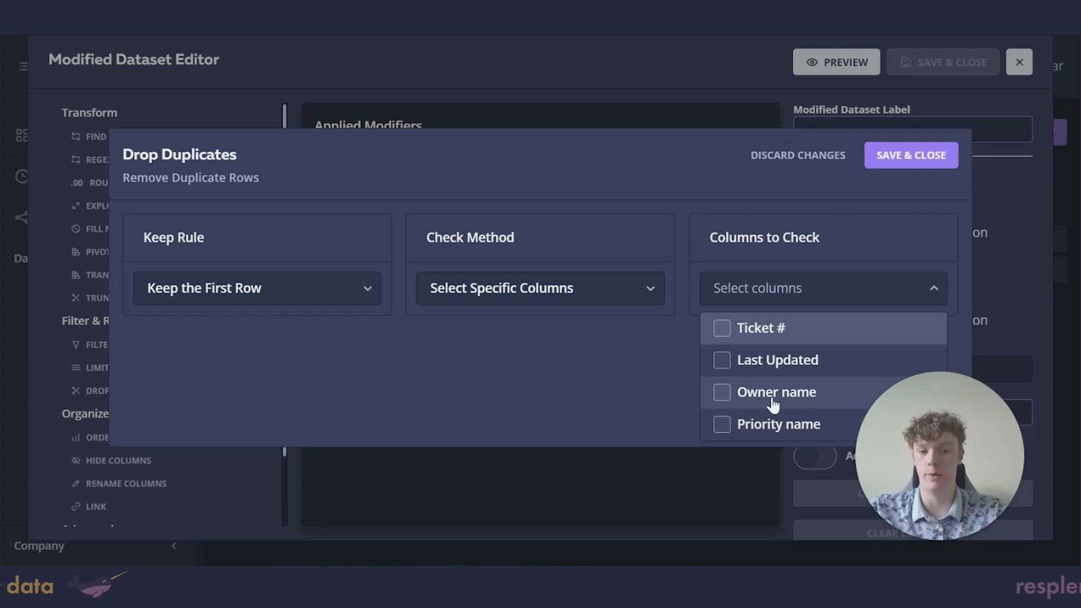
{"action": "left_click", "coordinate": [768, 333]}
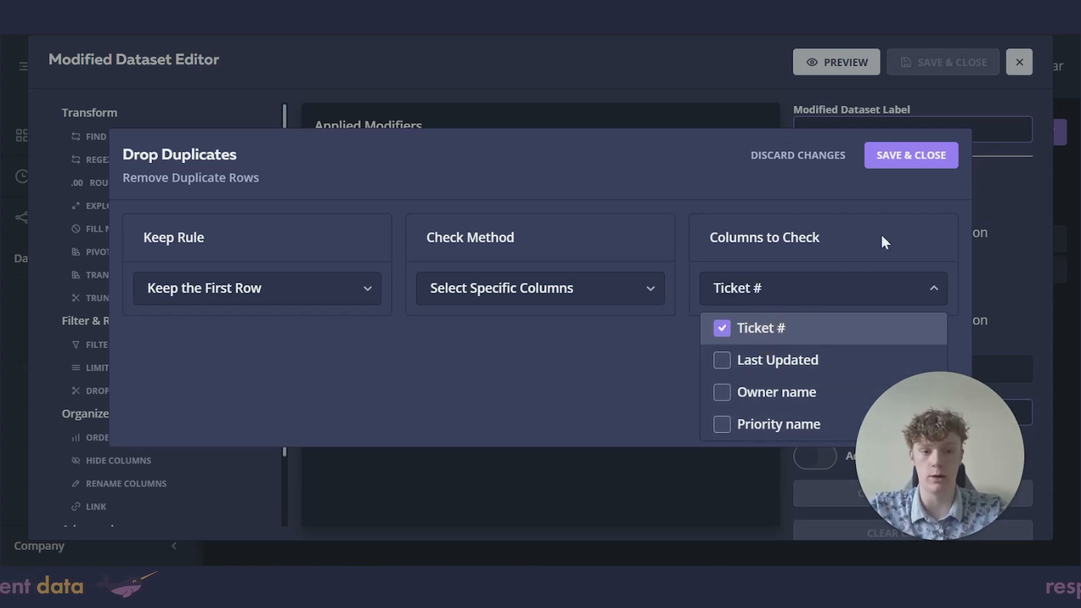
{"action": "left_click", "coordinate": [893, 153]}
{"action": "left_click", "coordinate": [893, 129]}
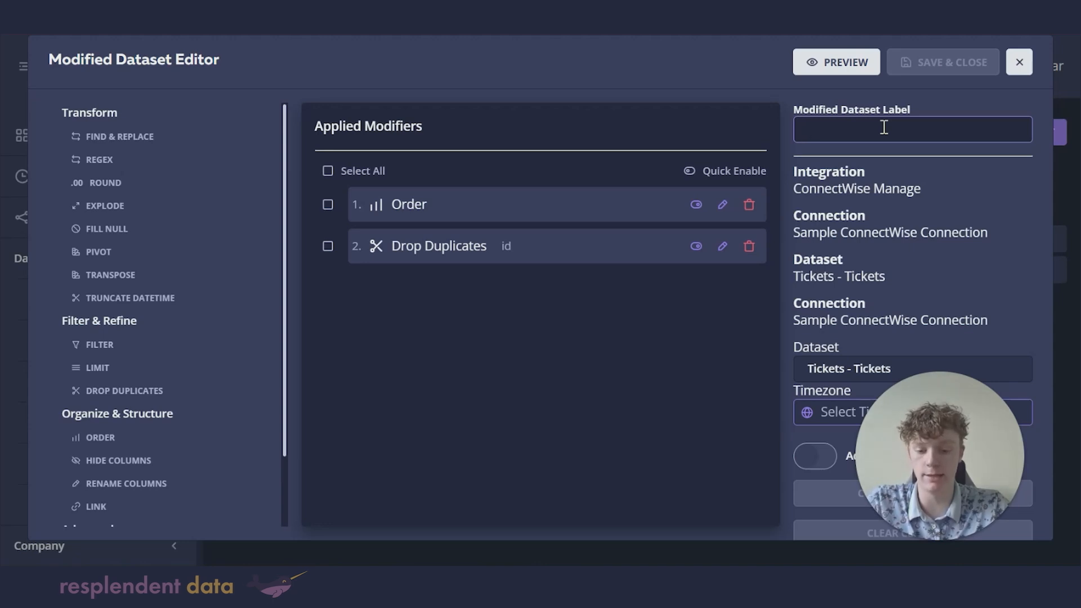
Step: Label the modified dataset 'Order Date' and save it
{"action": "type", "text": "or"}
{"action": "key", "text": "BackSpace"}
{"action": "key", "text": "BackSpace"}
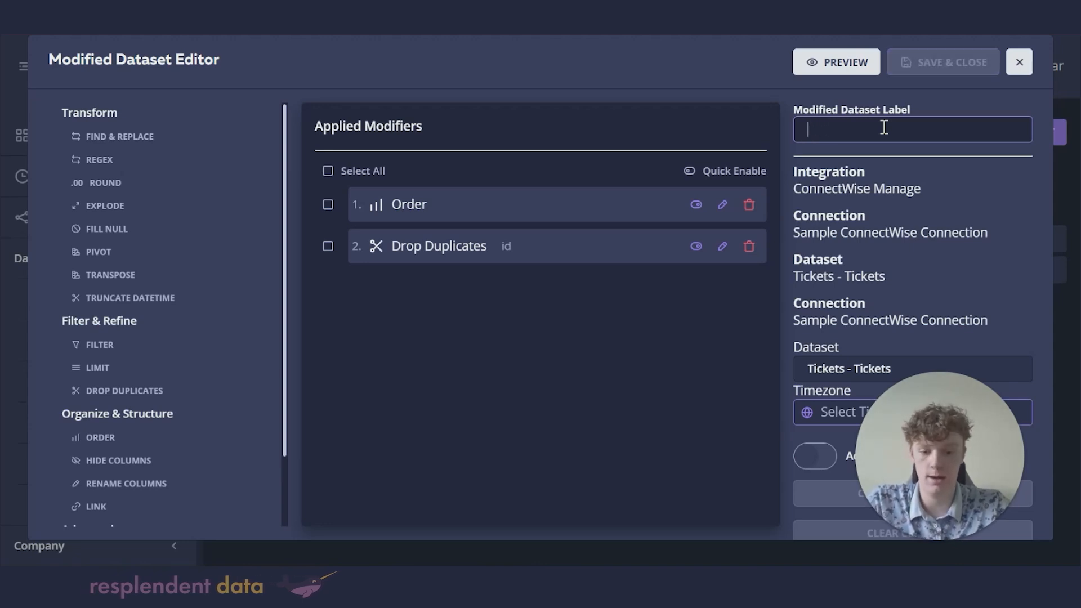
{"action": "type", "text": "Order Date"}
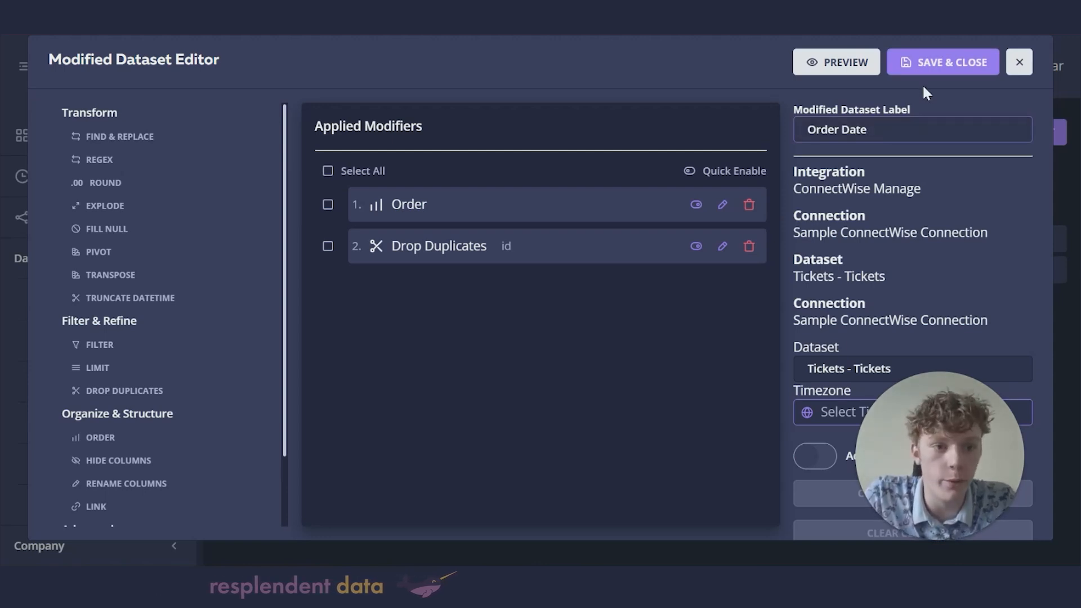
{"action": "left_click", "coordinate": [932, 62]}
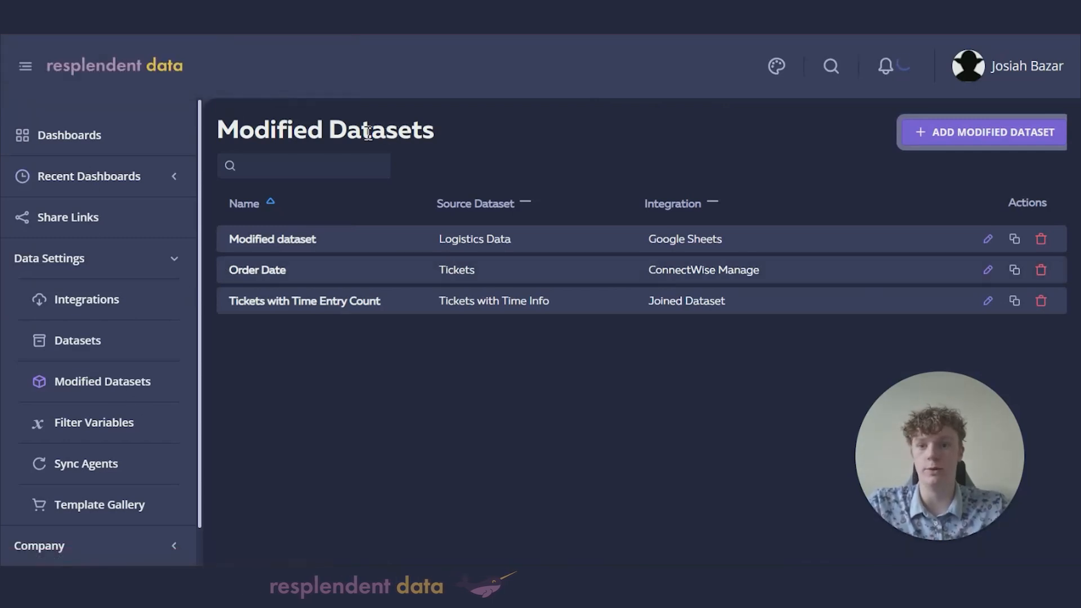
Step: Open an untitled dashboard from Dashboards and retitle it 'Tickets'
{"action": "left_click", "coordinate": [86, 139]}
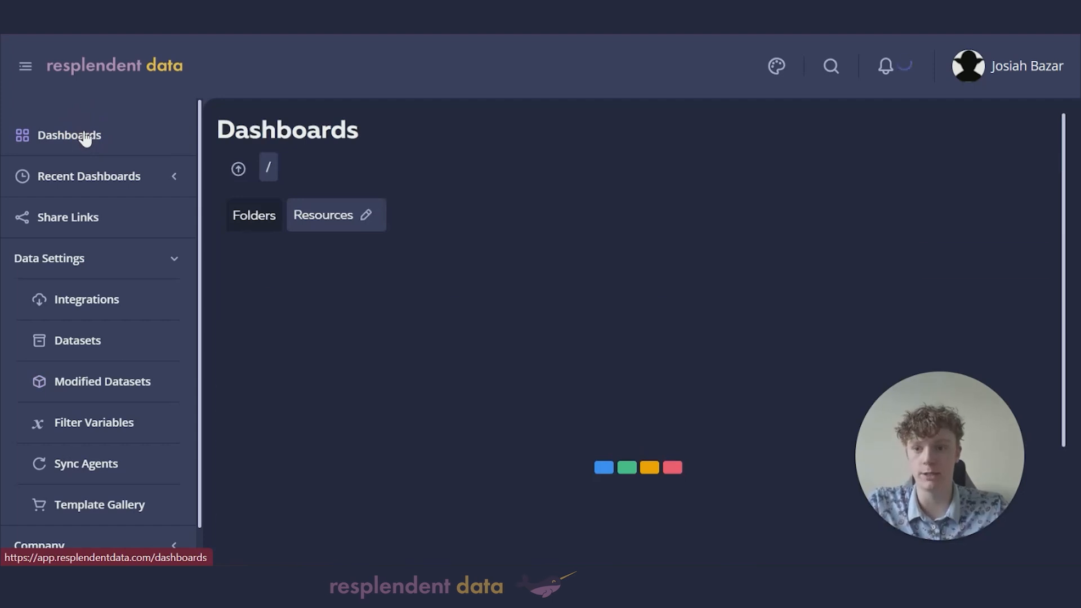
{"action": "scroll", "coordinate": [449, 374], "scroll_direction": "down", "scroll_amount": 5}
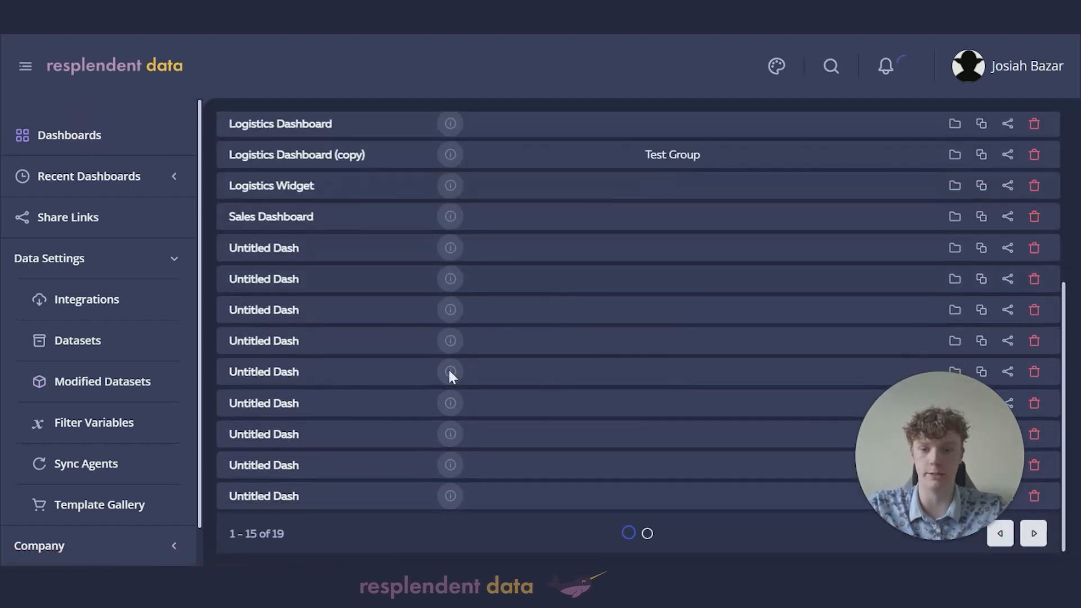
{"action": "scroll", "coordinate": [450, 374], "scroll_direction": "up", "scroll_amount": 5}
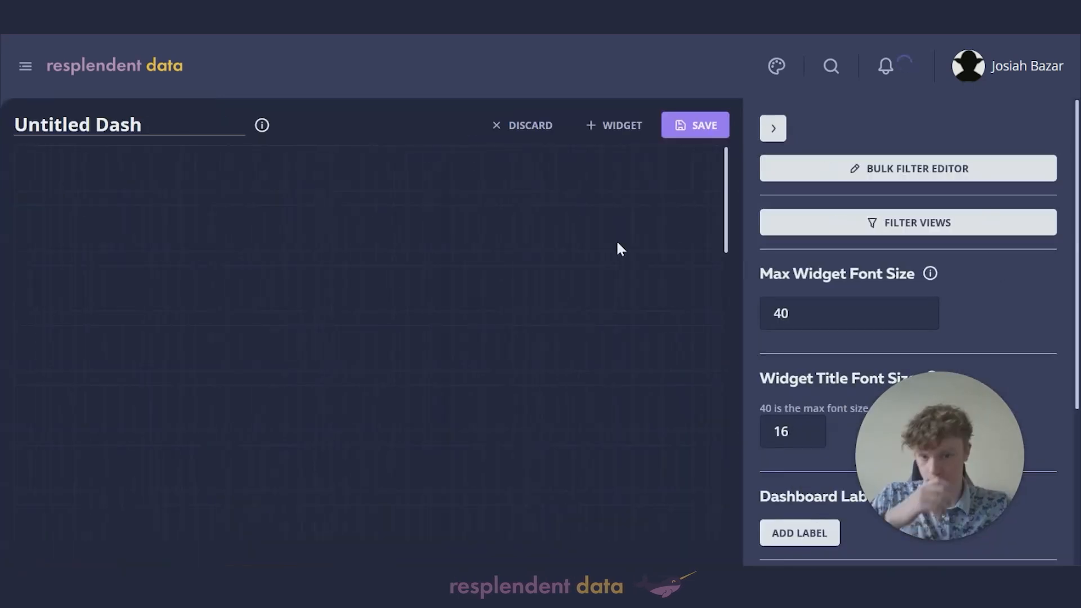
{"action": "left_click_drag", "start_coordinate": [157, 126], "coordinate": [3, 134]}
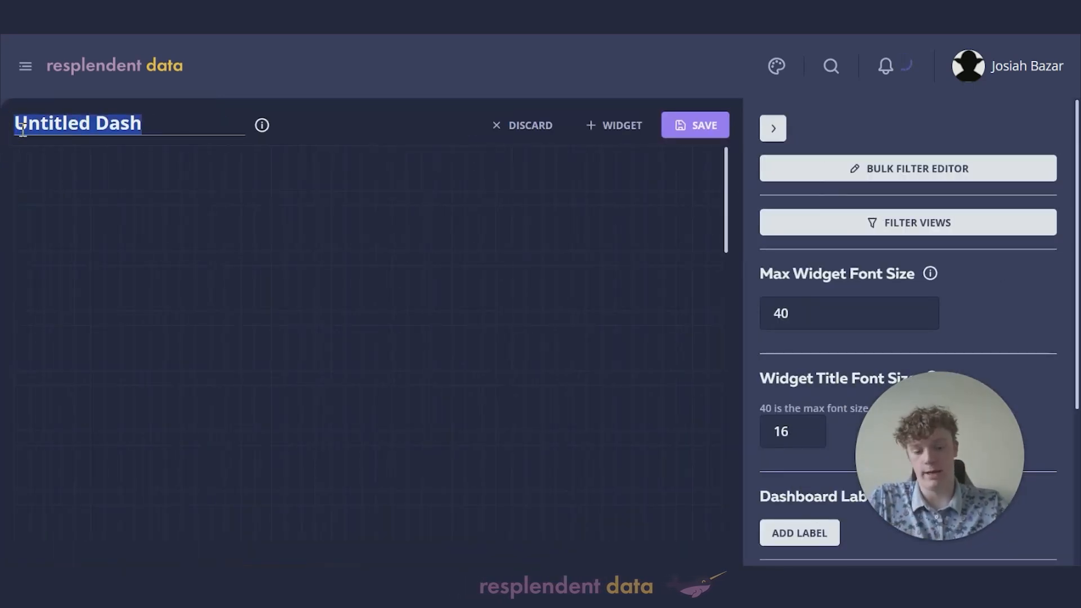
{"action": "key", "text": "BackSpace"}
{"action": "type", "text": "Tickets"}
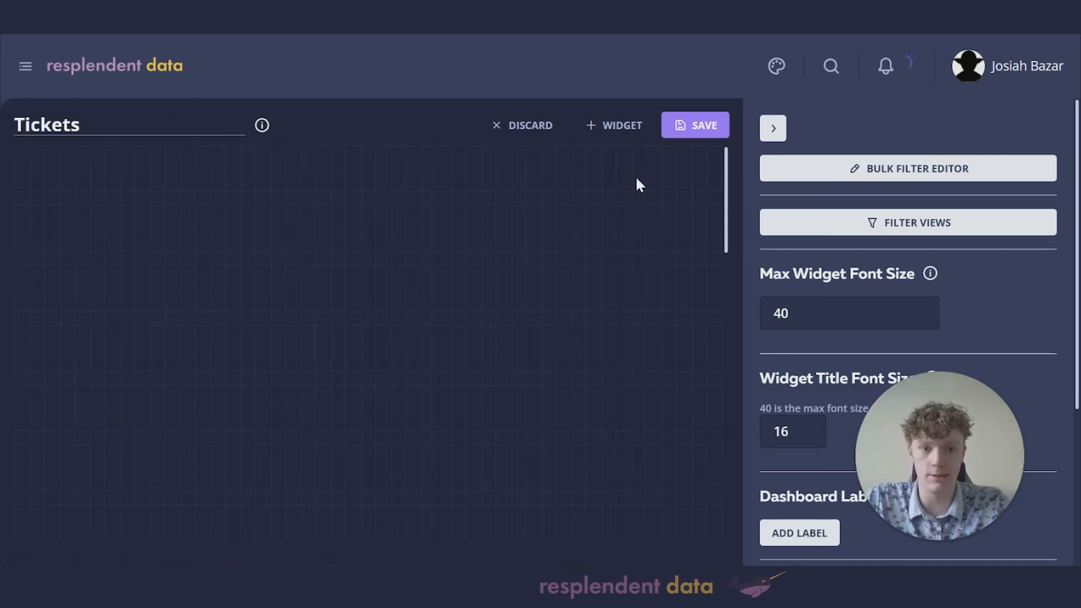
Step: Add a single-number widget to the dashboard using the Order Date modified dataset
{"action": "left_click", "coordinate": [612, 131]}
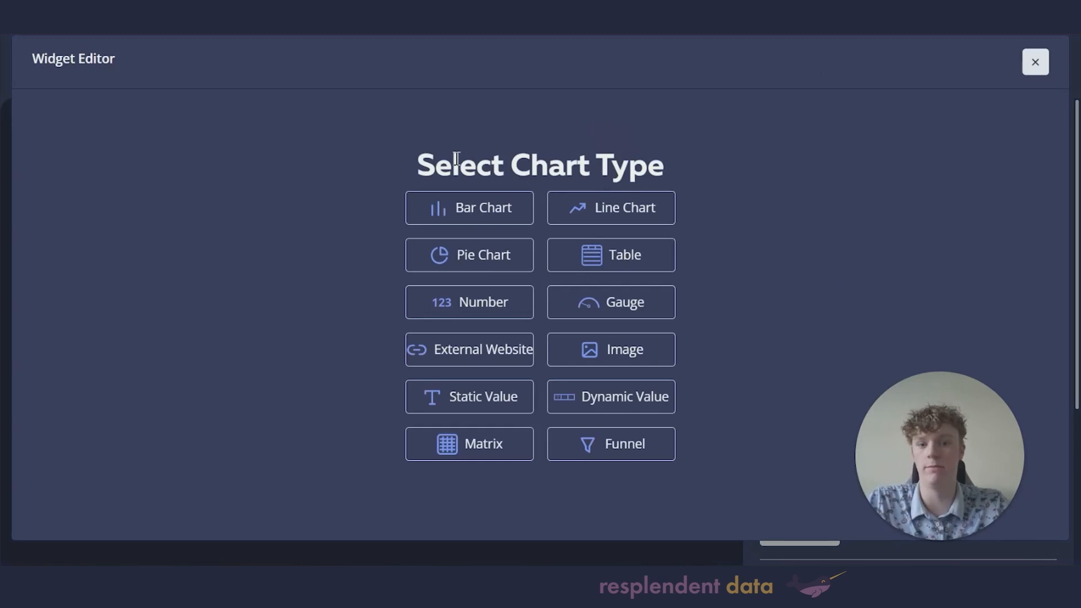
{"action": "left_click", "coordinate": [480, 311]}
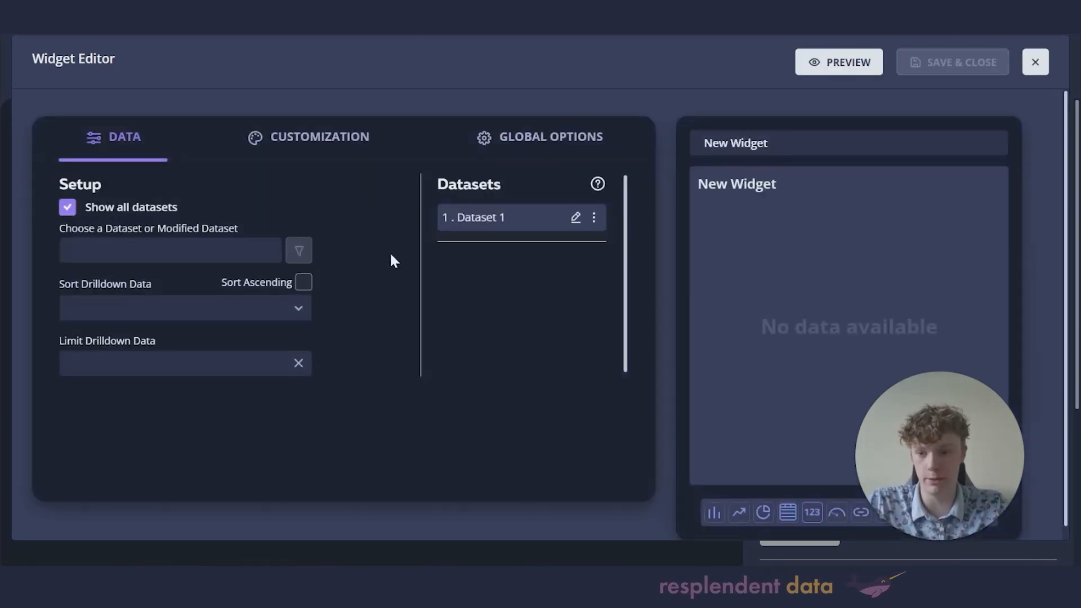
{"action": "left_click", "coordinate": [169, 250]}
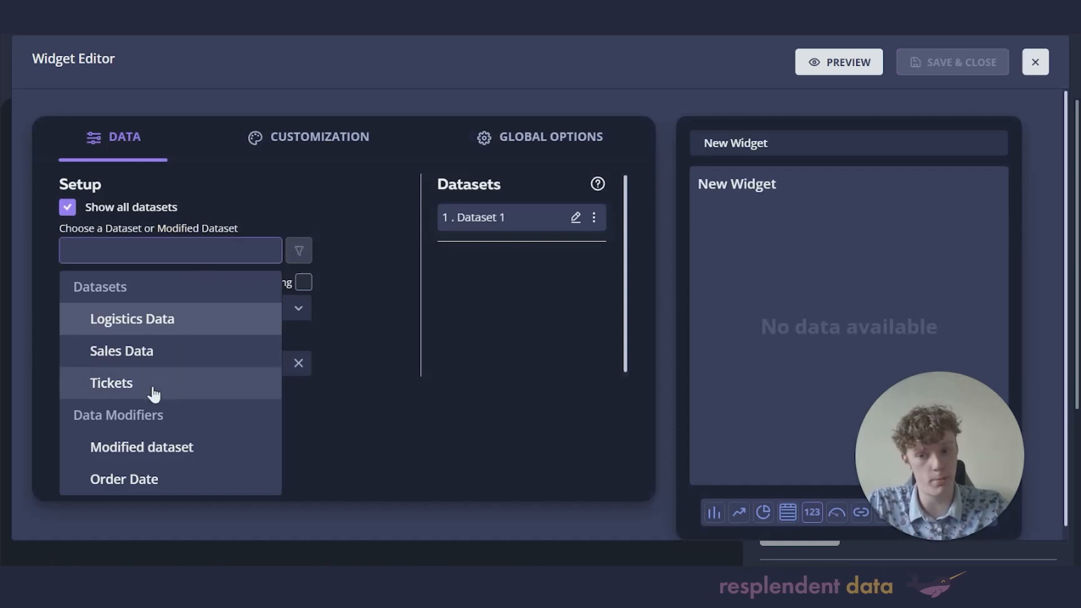
{"action": "left_click", "coordinate": [133, 478]}
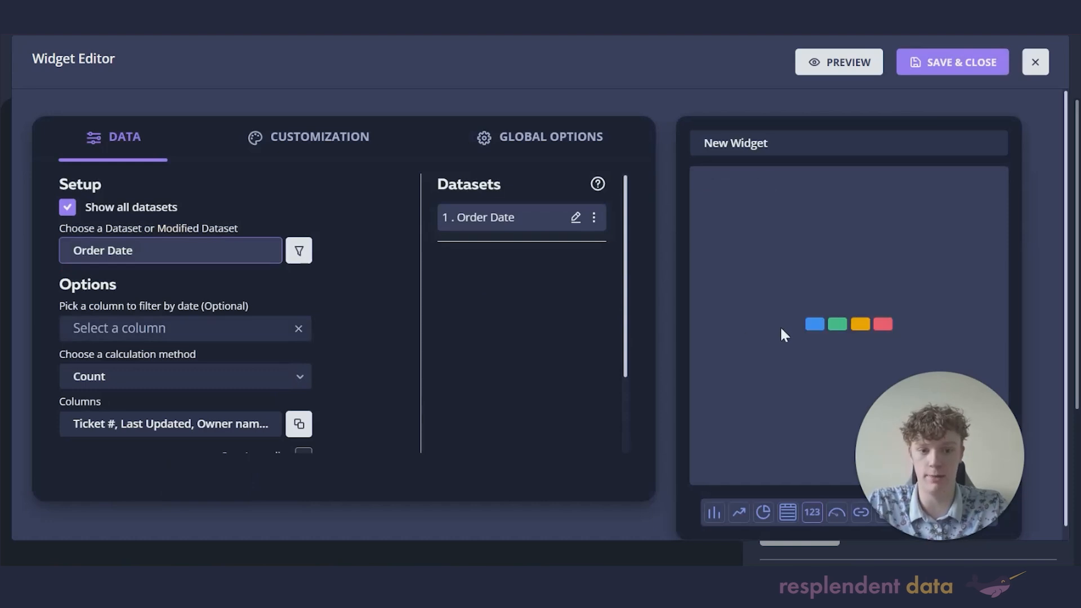
{"action": "left_click", "coordinate": [784, 332]}
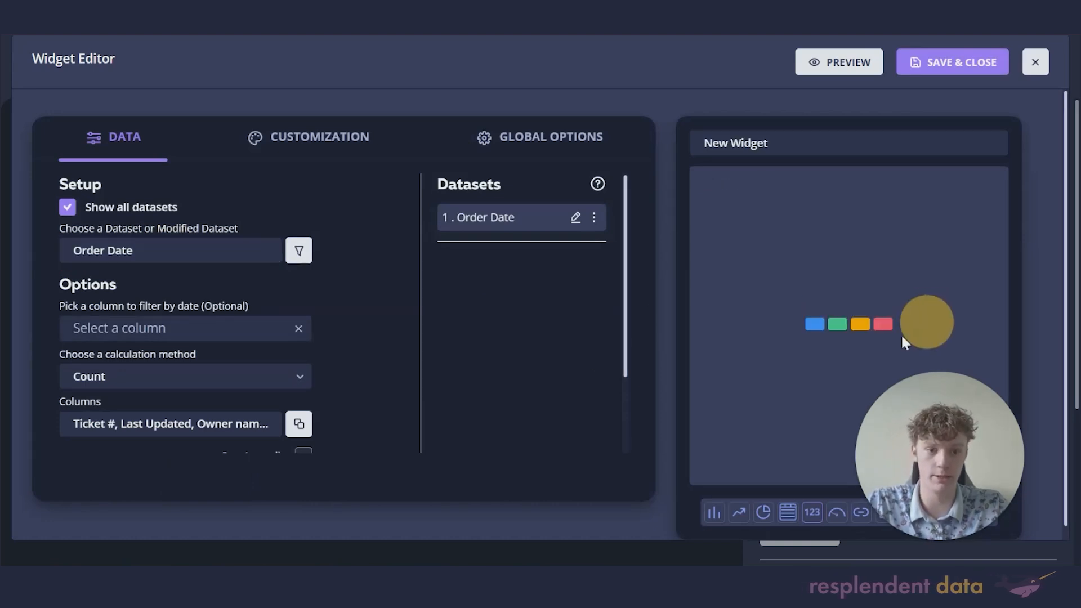
{"action": "left_click", "coordinate": [225, 328]}
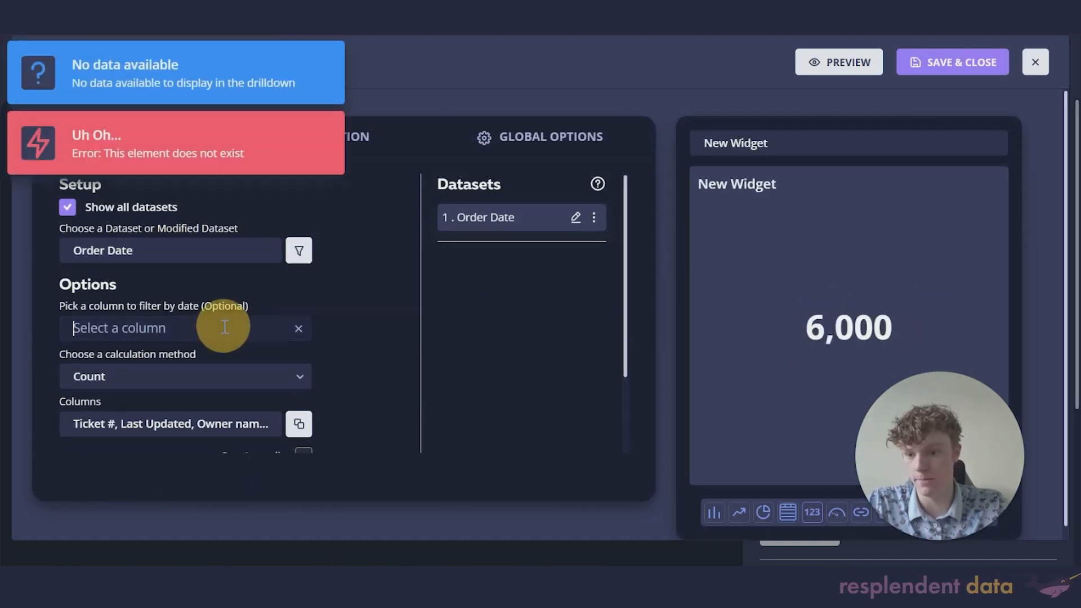
Step: Replace the default 'New Widget' name with 'Tickets open'
{"action": "left_click", "coordinate": [355, 332]}
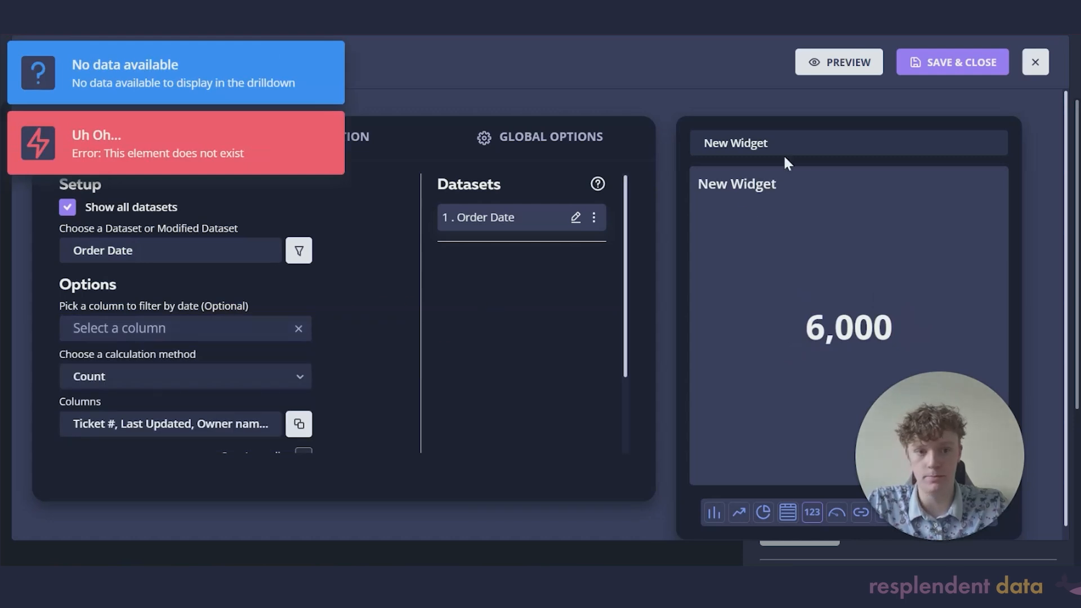
{"action": "left_click_drag", "start_coordinate": [782, 148], "coordinate": [654, 144]}
{"action": "key", "text": "BackSpace"}
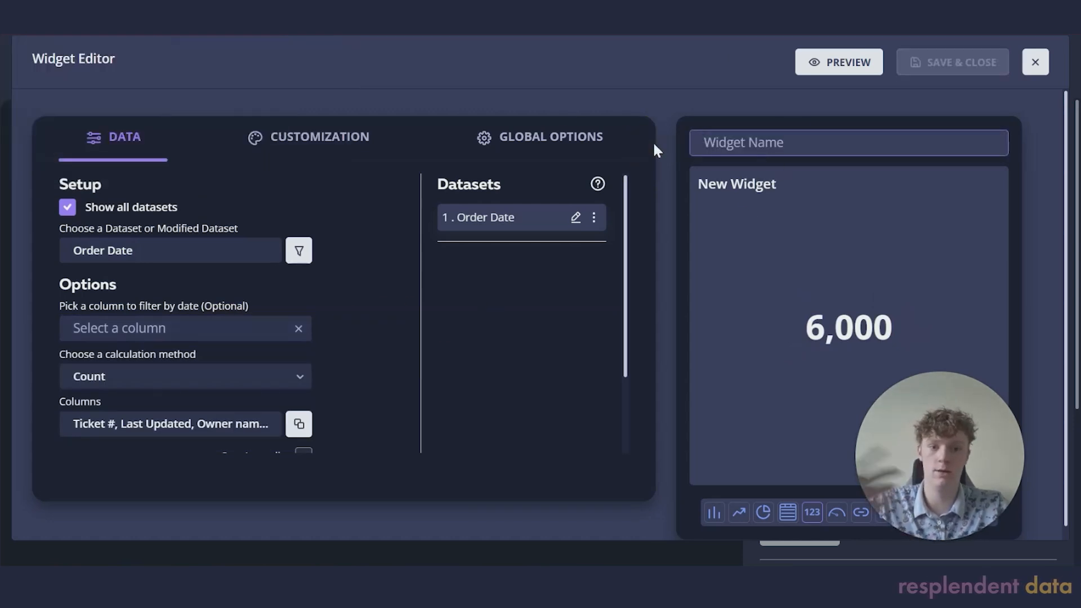
{"action": "type", "text": "Ticke"}
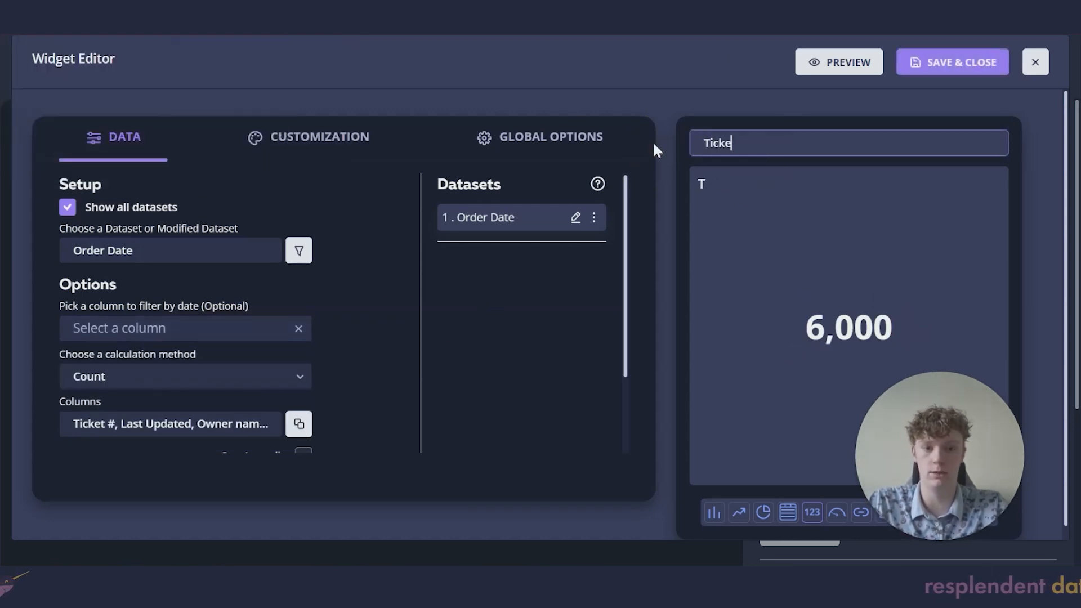
{"action": "type", "text": "ts open"}
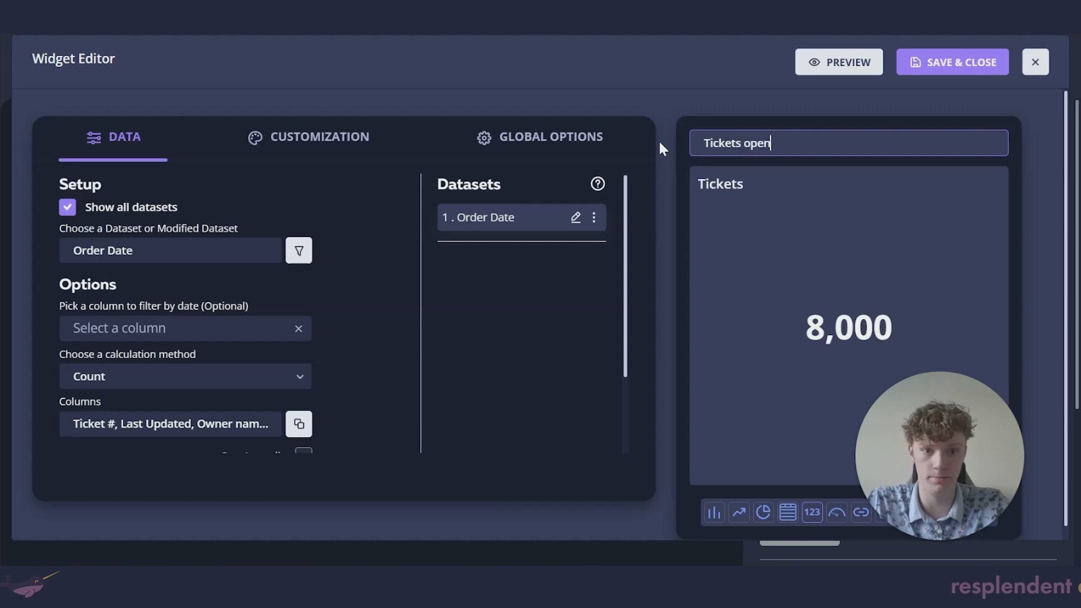
{"action": "scroll", "coordinate": [291, 330], "scroll_direction": "down", "scroll_amount": 2}
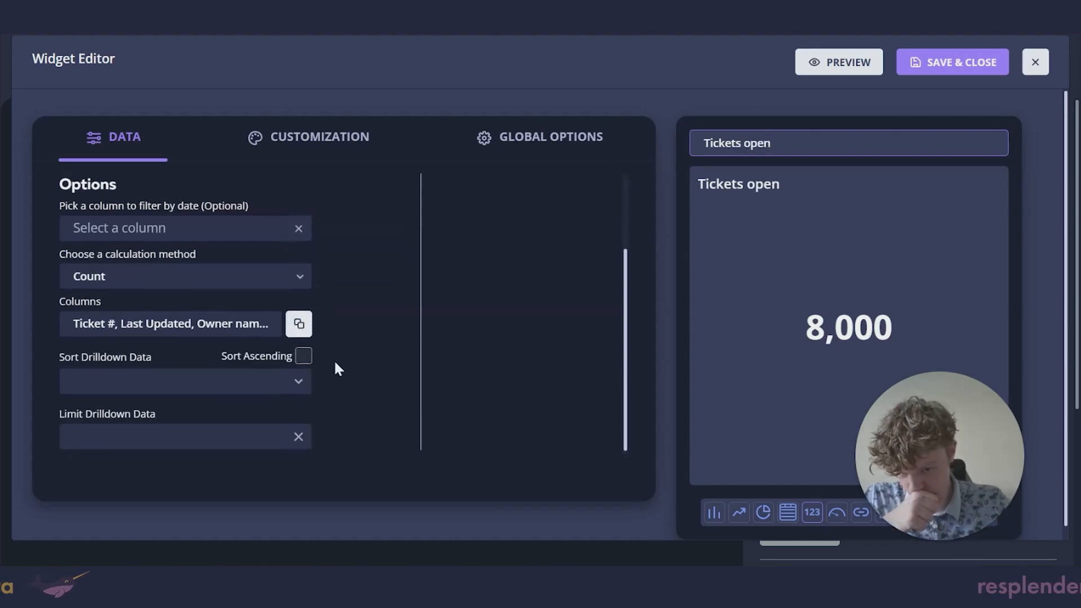
{"action": "scroll", "coordinate": [291, 345], "scroll_direction": "up", "scroll_amount": 2}
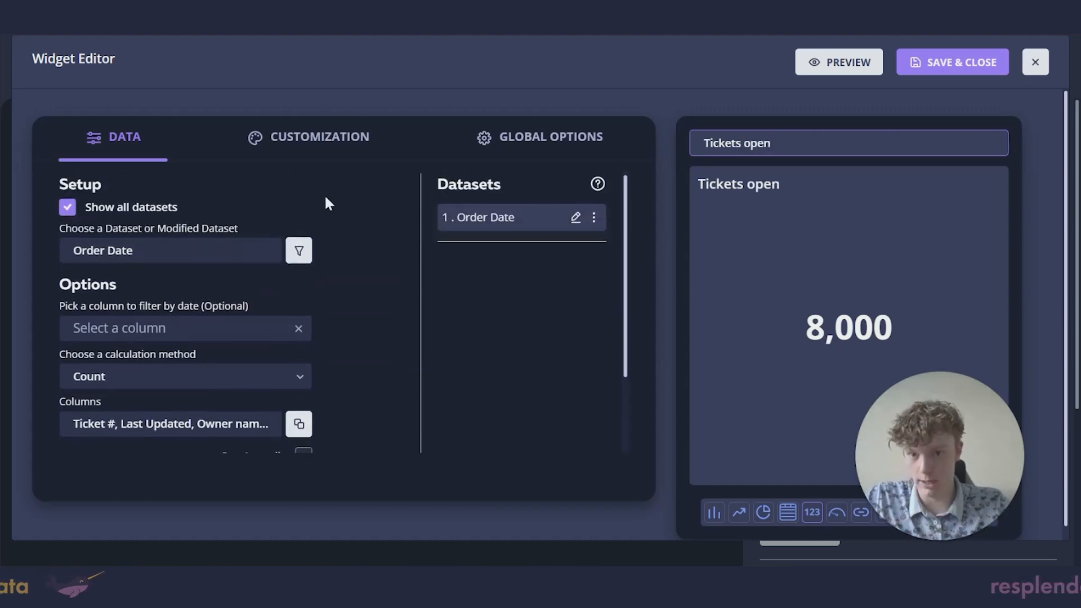
Step: Switch the widget colors to Thresholds and add a middle threshold band
{"action": "left_click", "coordinate": [308, 144]}
{"action": "scroll", "coordinate": [222, 293], "scroll_direction": "down", "scroll_amount": 5}
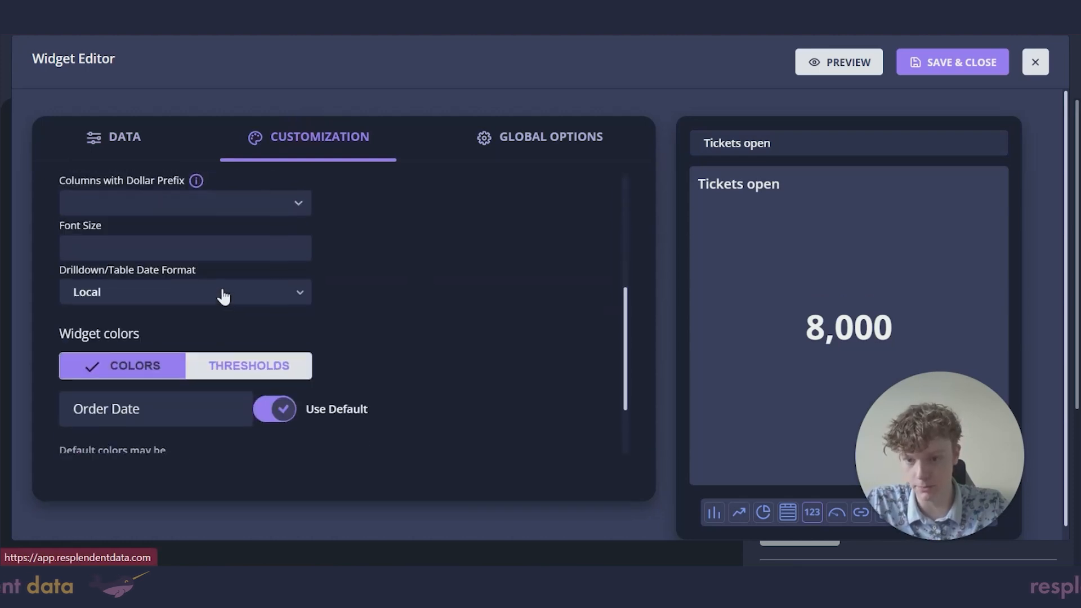
{"action": "left_click", "coordinate": [269, 294]}
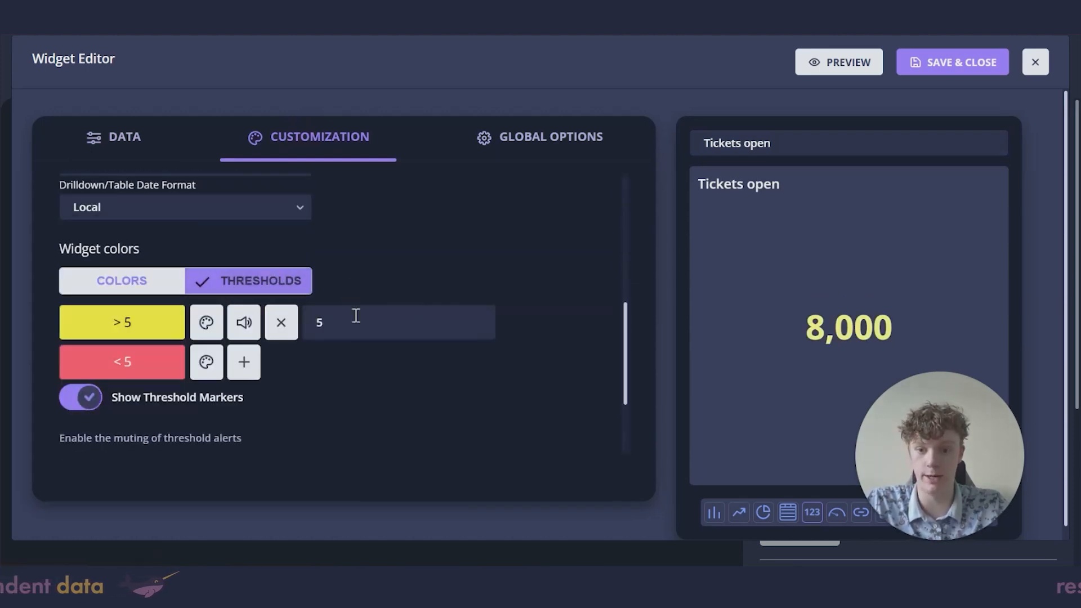
{"action": "left_click", "coordinate": [246, 365]}
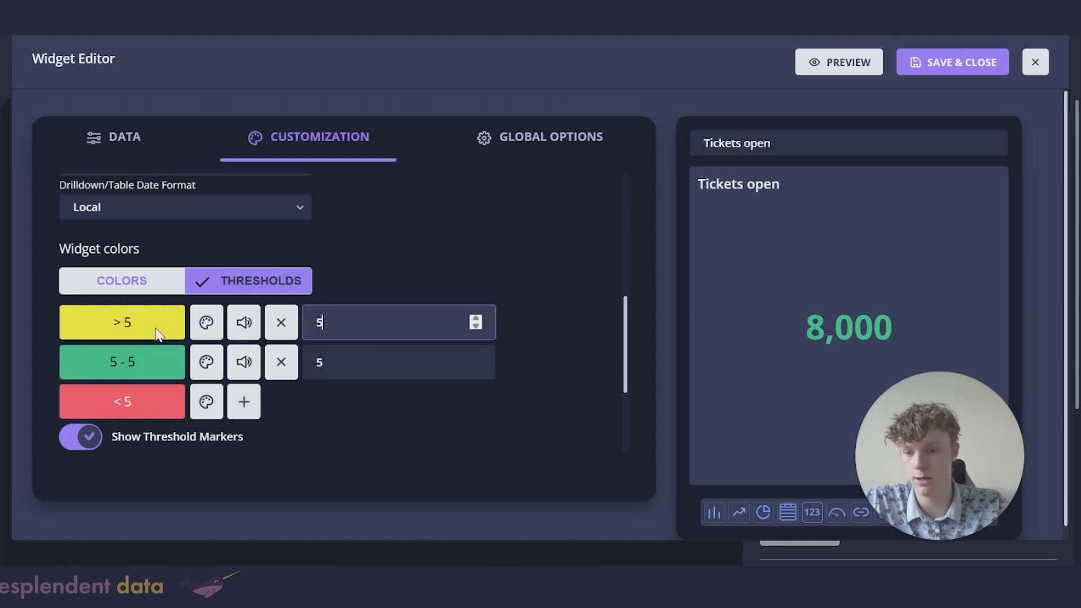
Step: Color the threshold bands red on top, yellow in the middle and green at the bottom
{"action": "left_click", "coordinate": [208, 324]}
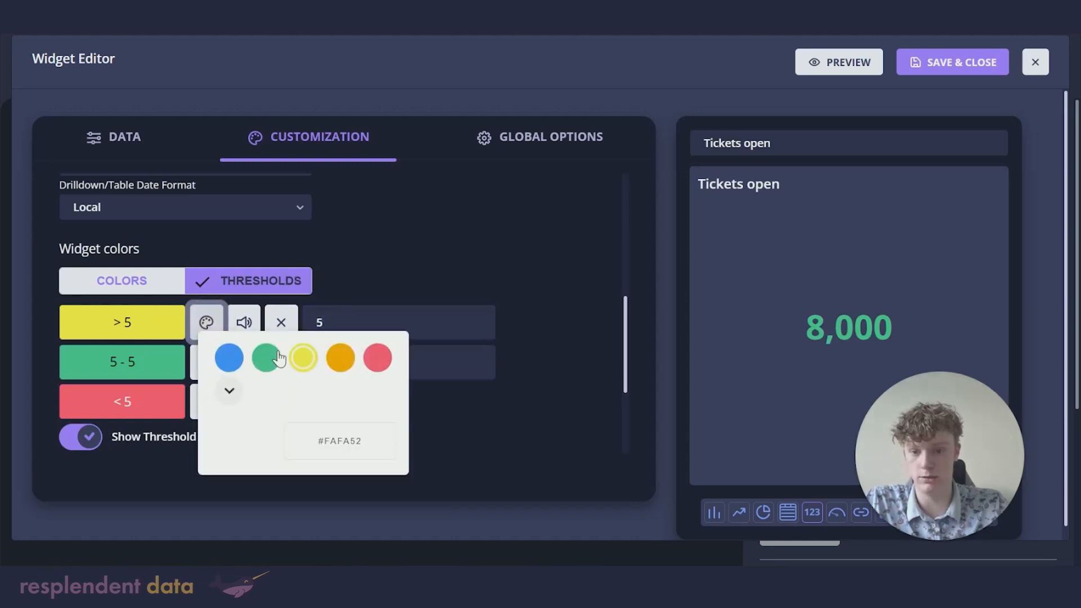
{"action": "left_click", "coordinate": [377, 359]}
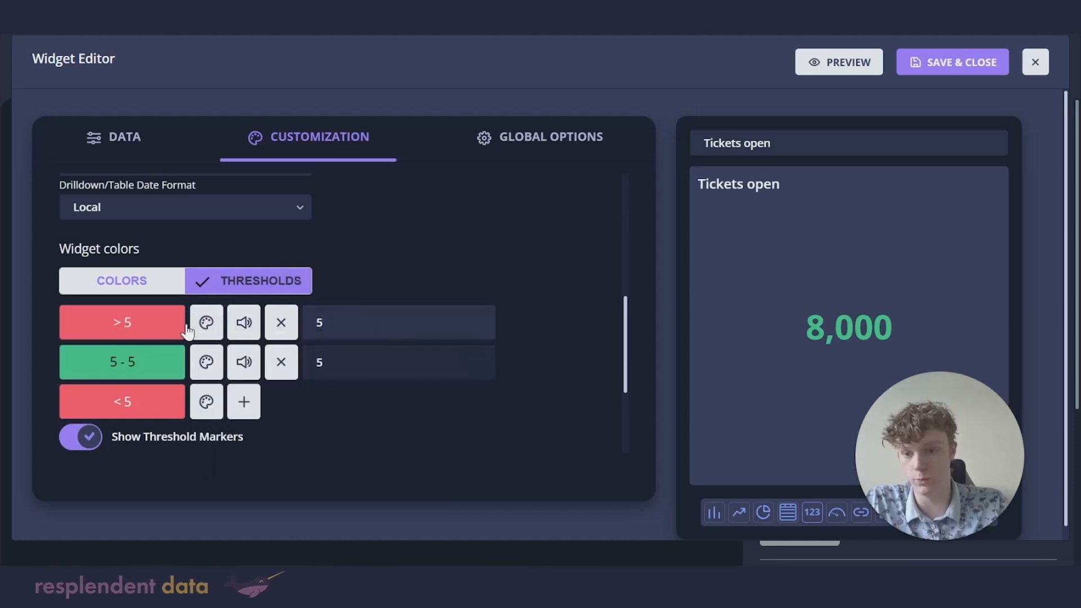
{"action": "left_click", "coordinate": [205, 366]}
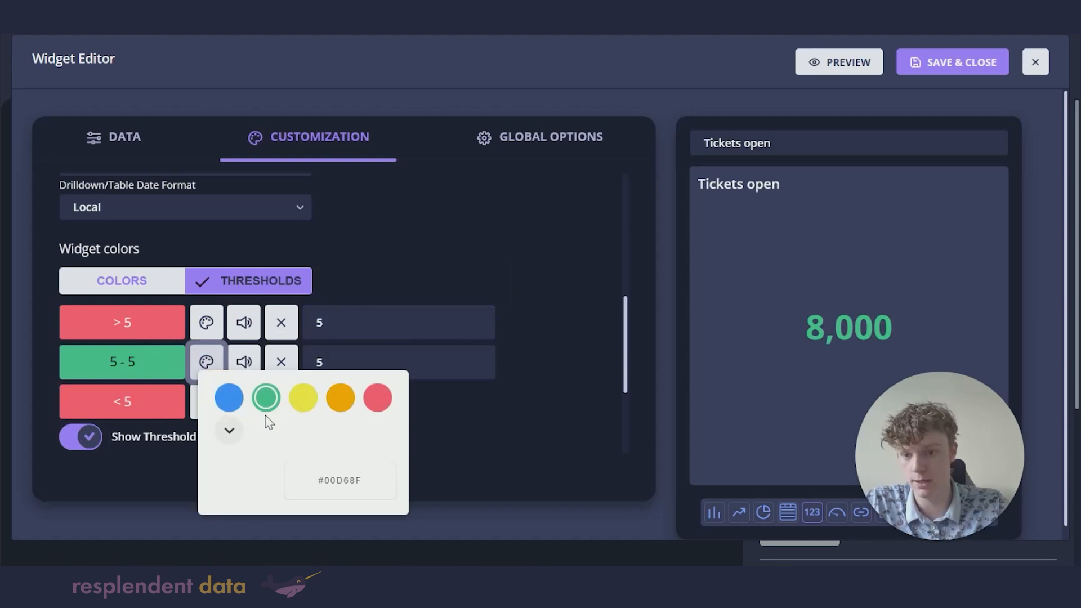
{"action": "left_click", "coordinate": [306, 399]}
{"action": "left_click", "coordinate": [206, 402]}
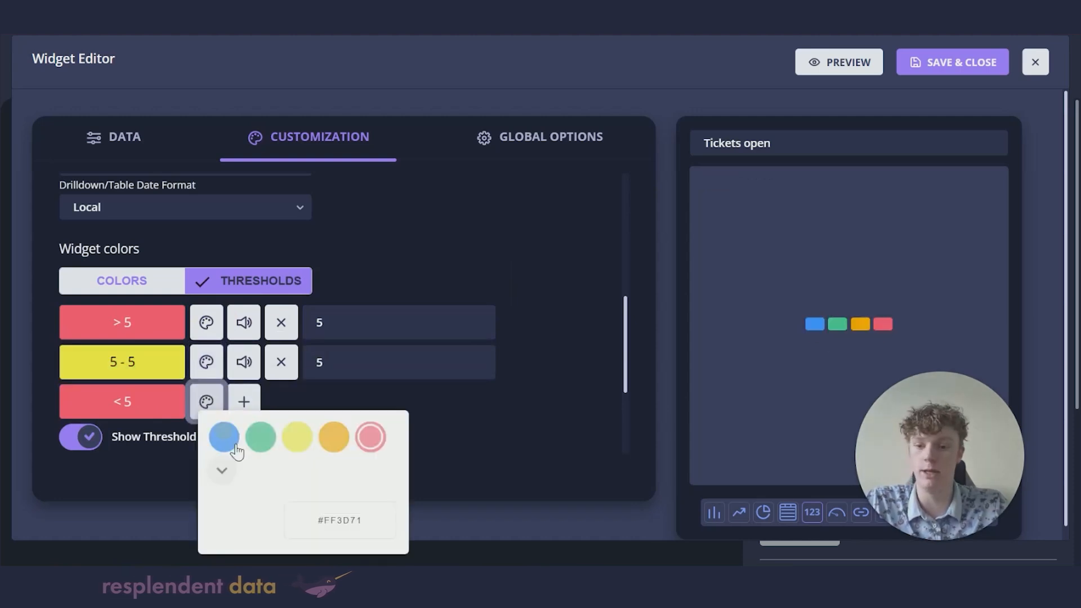
{"action": "left_click", "coordinate": [267, 438]}
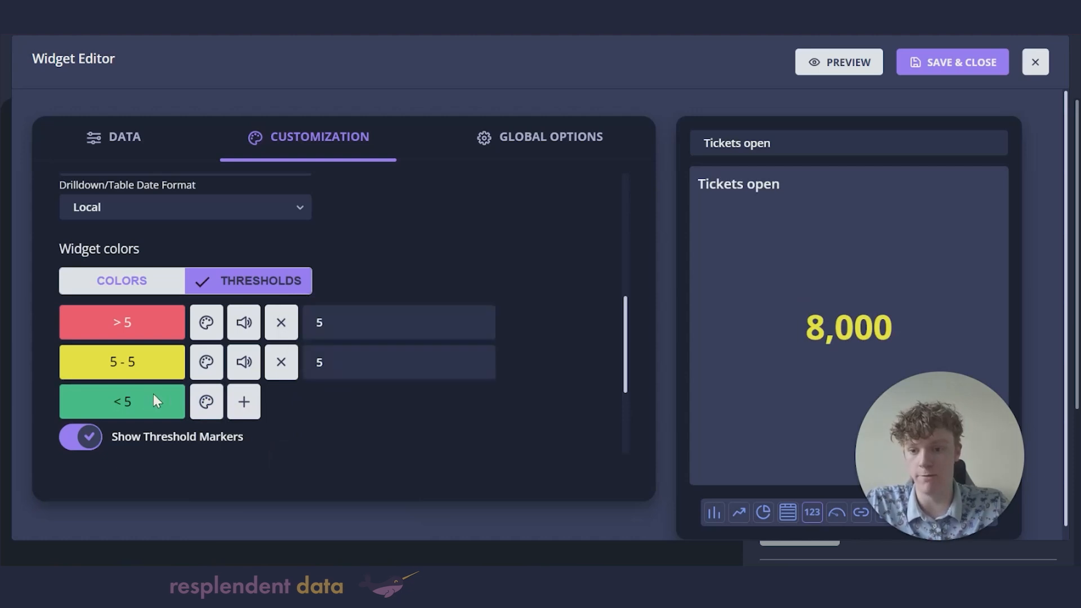
Step: Change the upper threshold value to 100
{"action": "left_click", "coordinate": [329, 362]}
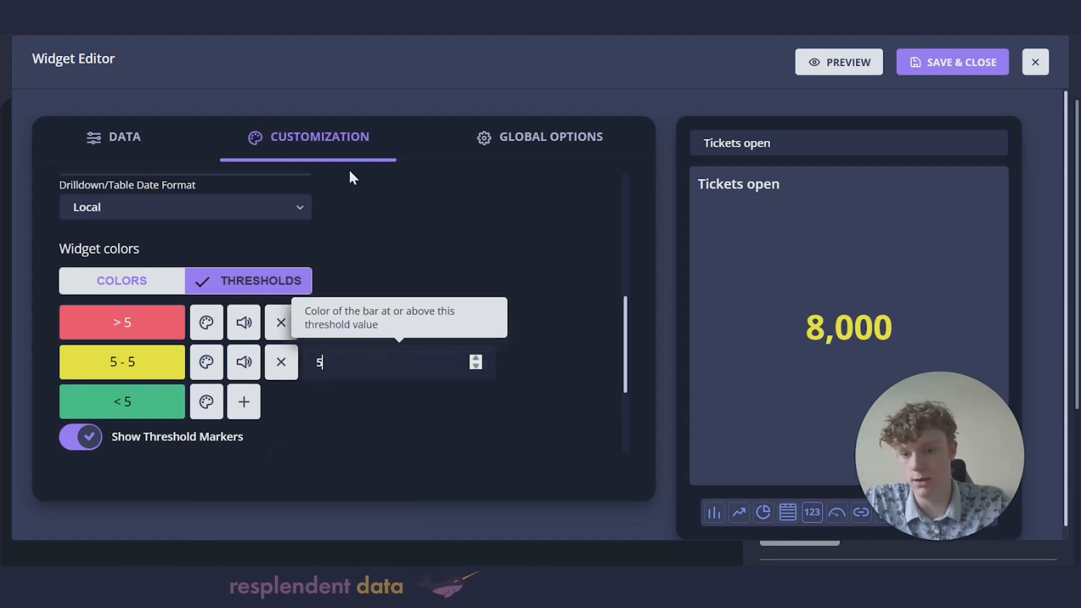
{"action": "left_click", "coordinate": [402, 307]}
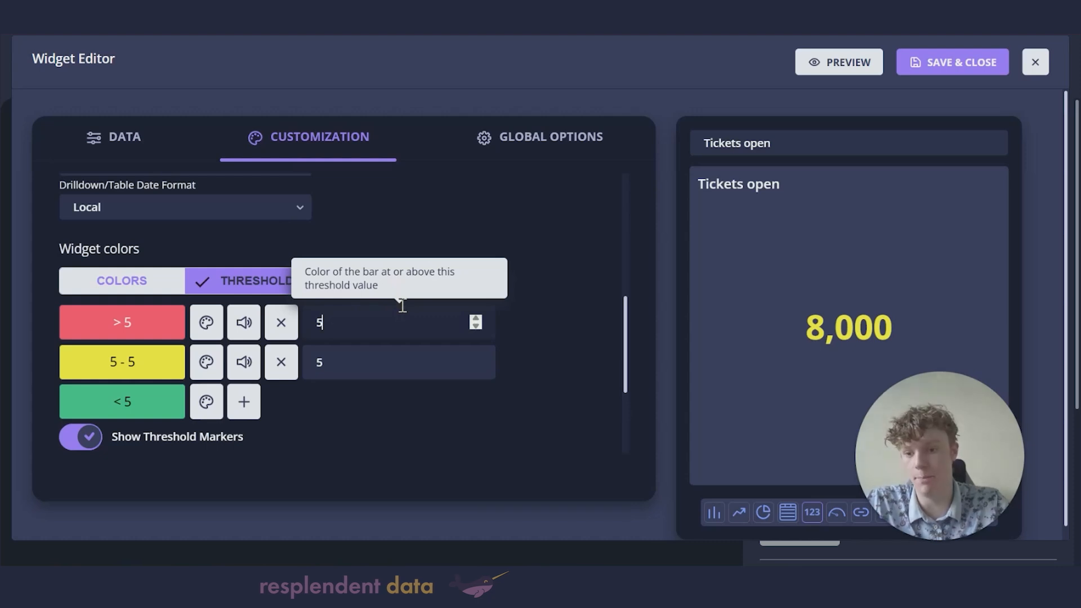
{"action": "key", "text": "BackSpace"}
{"action": "type", "text": "100"}
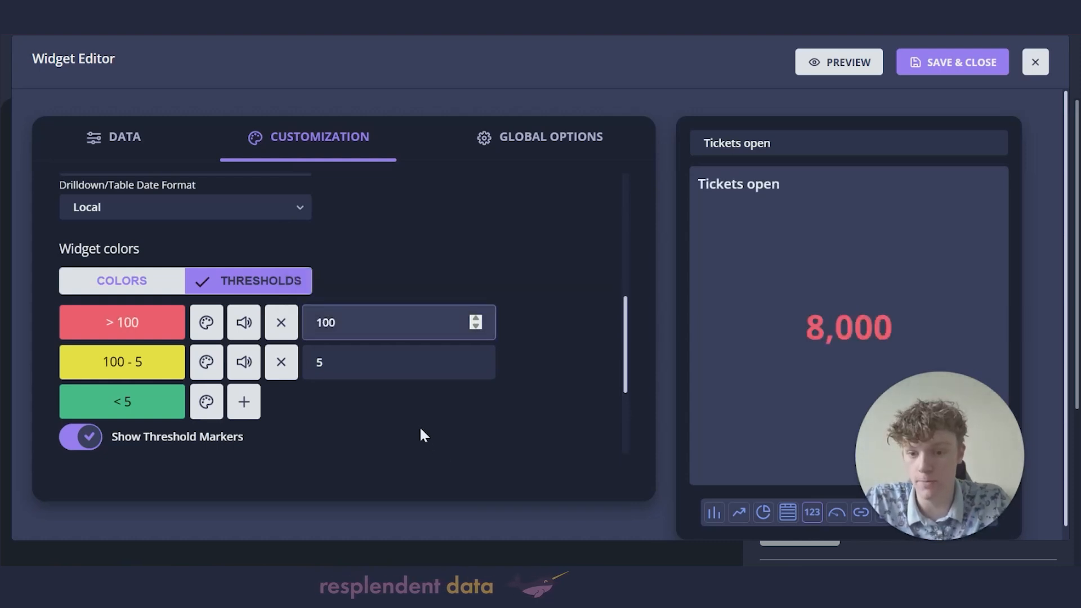
{"action": "left_click", "coordinate": [394, 409]}
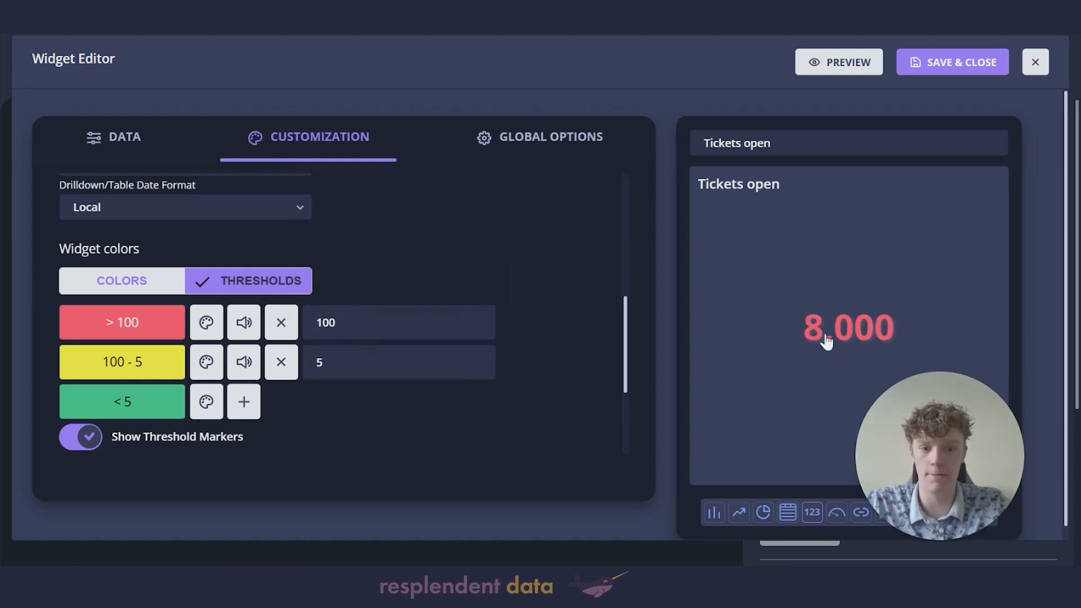
Step: Save the widget, resize the Tickets open tile to a compact size, and save the Tickets dashboard
{"action": "left_click", "coordinate": [926, 70]}
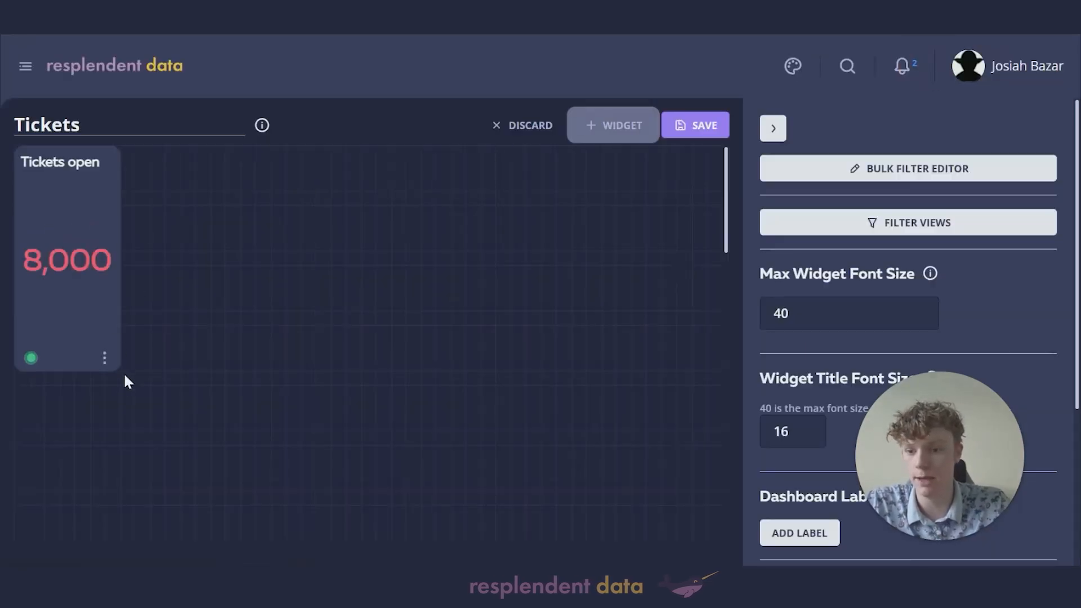
{"action": "left_click_drag", "start_coordinate": [115, 366], "coordinate": [180, 270]}
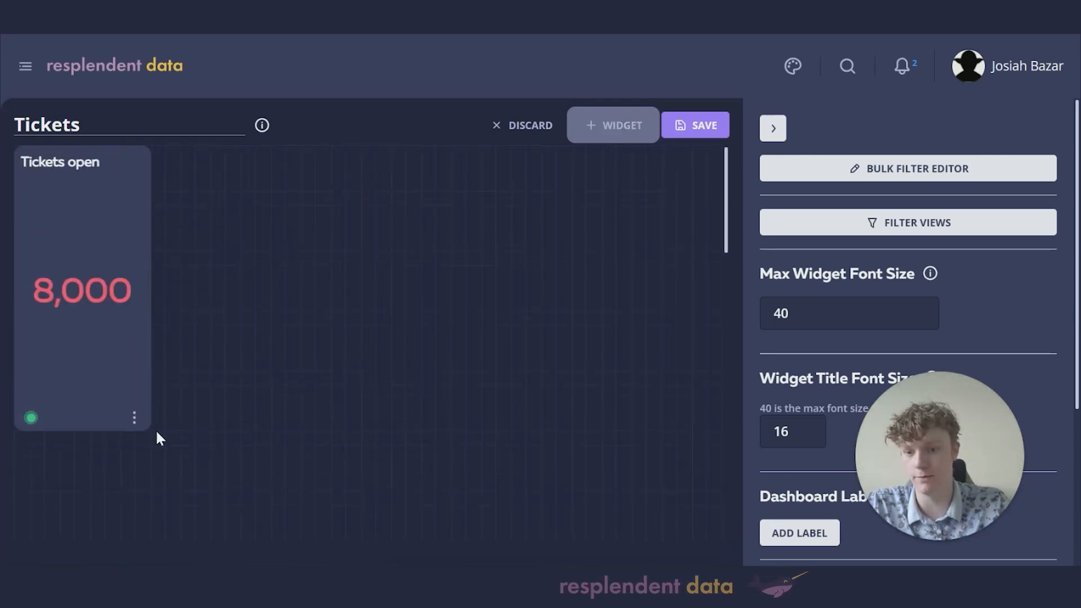
{"action": "left_click_drag", "start_coordinate": [147, 429], "coordinate": [154, 325]}
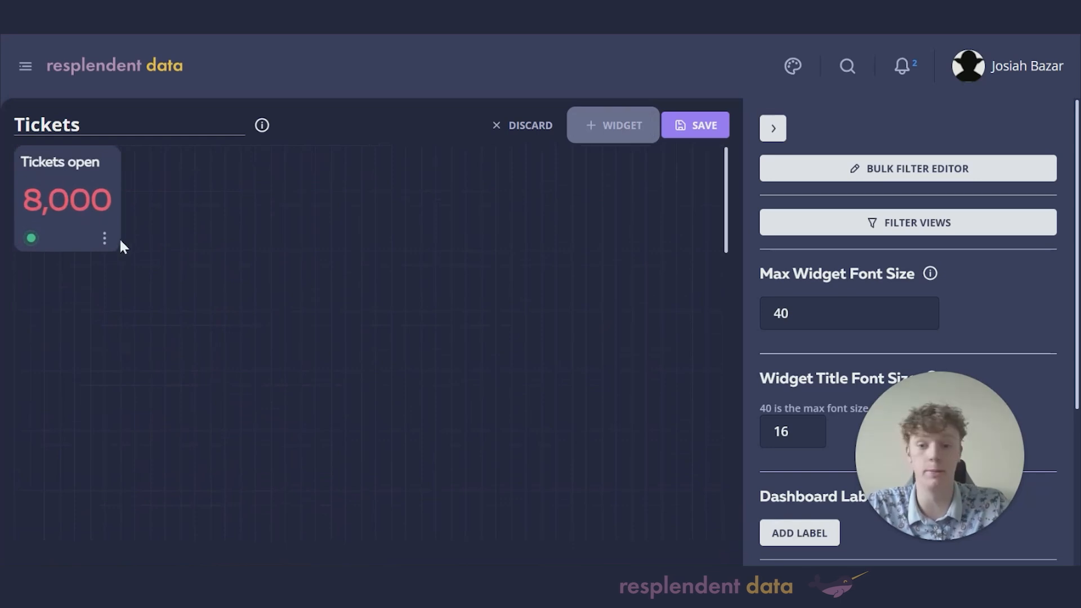
{"action": "scroll", "coordinate": [860, 259], "scroll_direction": "down", "scroll_amount": 4}
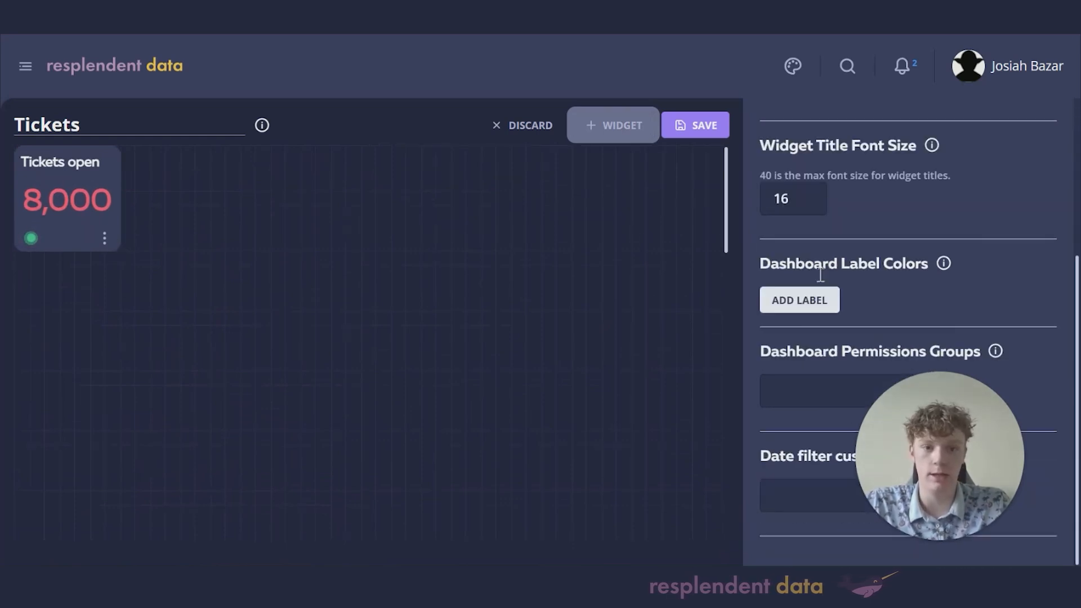
{"action": "left_click", "coordinate": [698, 124]}
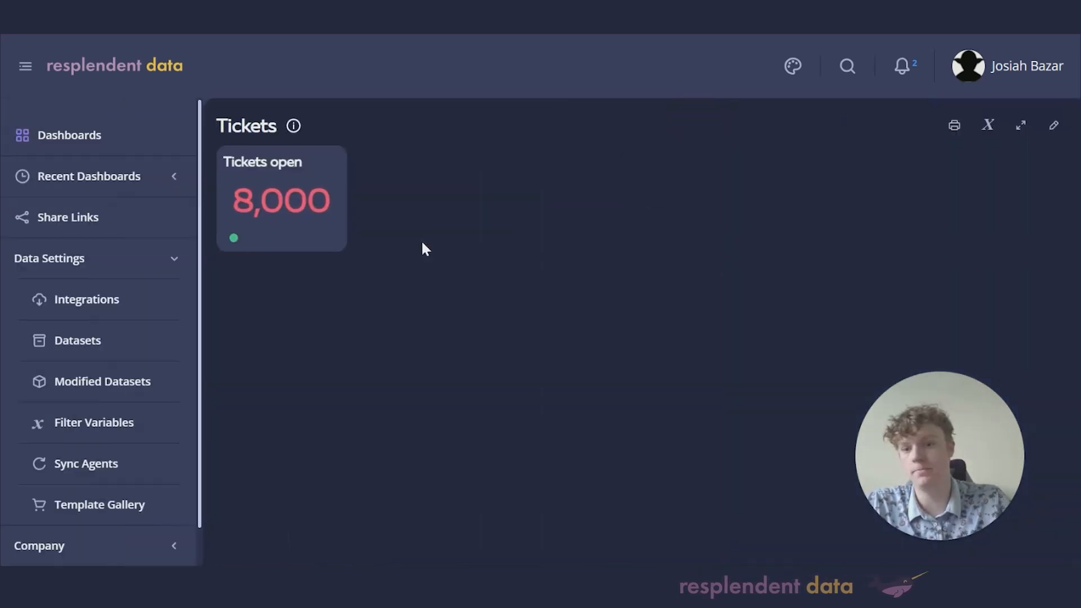